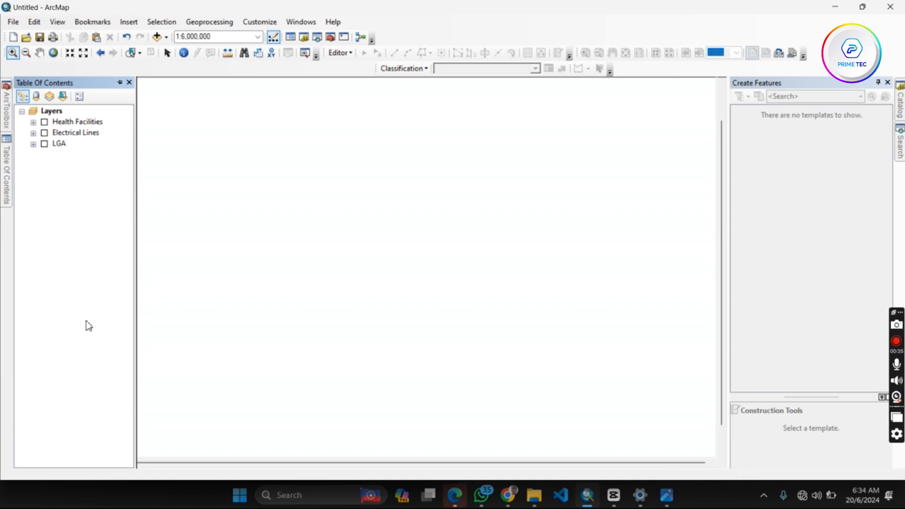
# Turn on the LGA, Electrical Lines and Health Facilities layers so all three draw on the map.
pyautogui.click(44, 144)
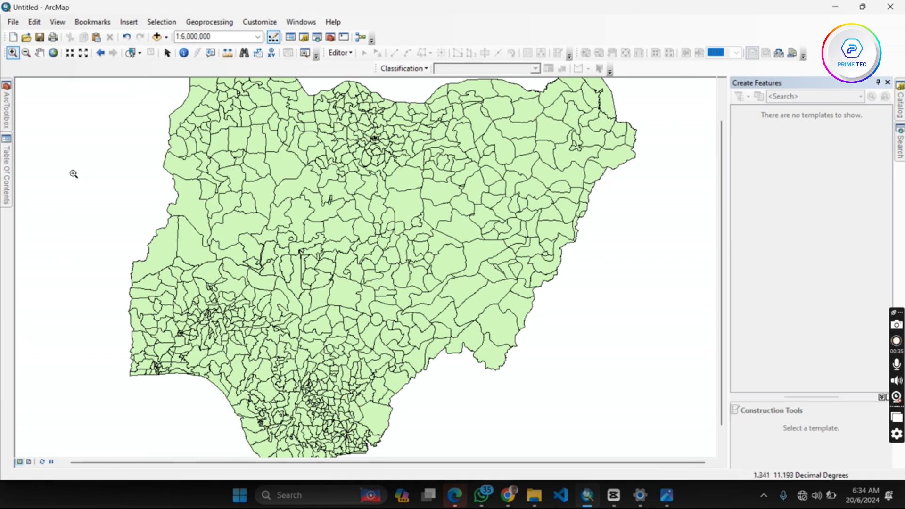
pyautogui.moveTo(8, 175)
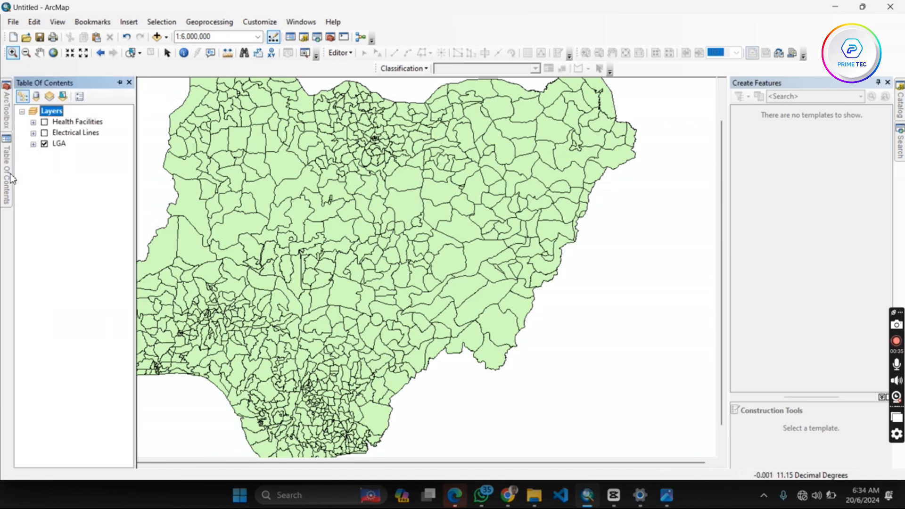
pyautogui.click(45, 133)
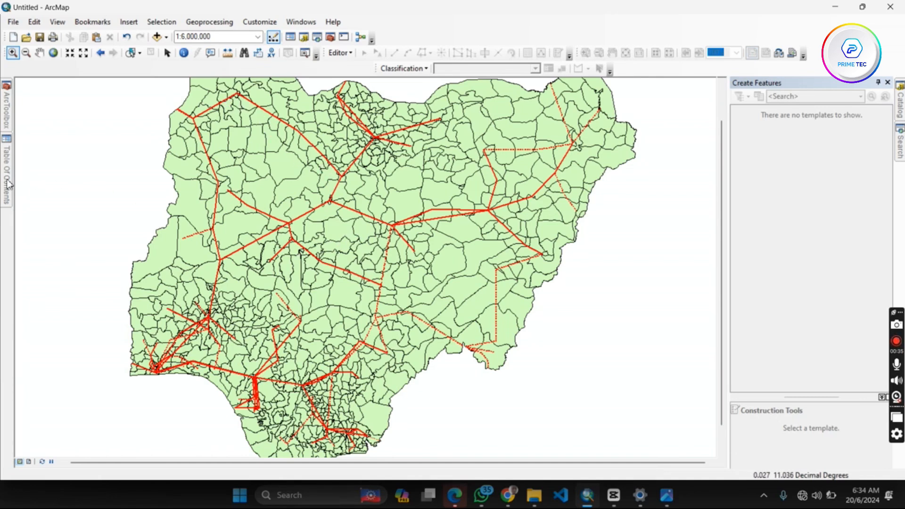
pyautogui.moveTo(8, 182)
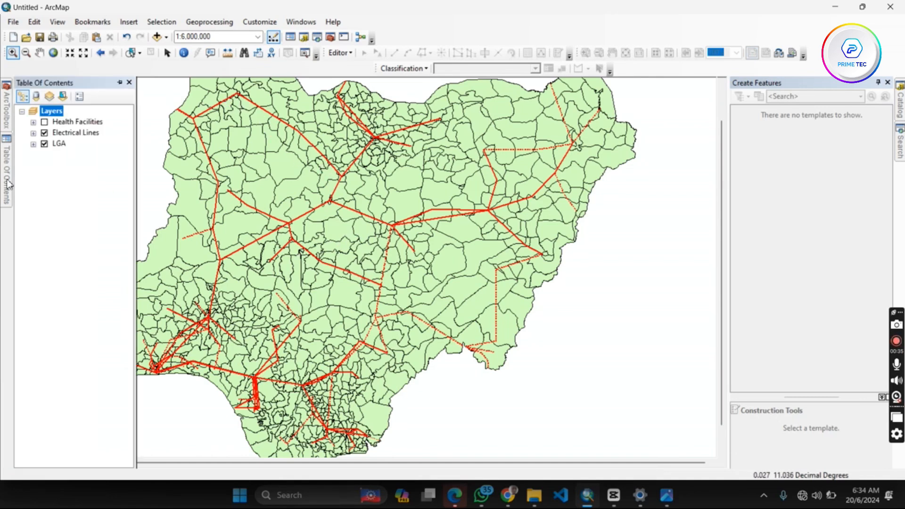
pyautogui.click(44, 123)
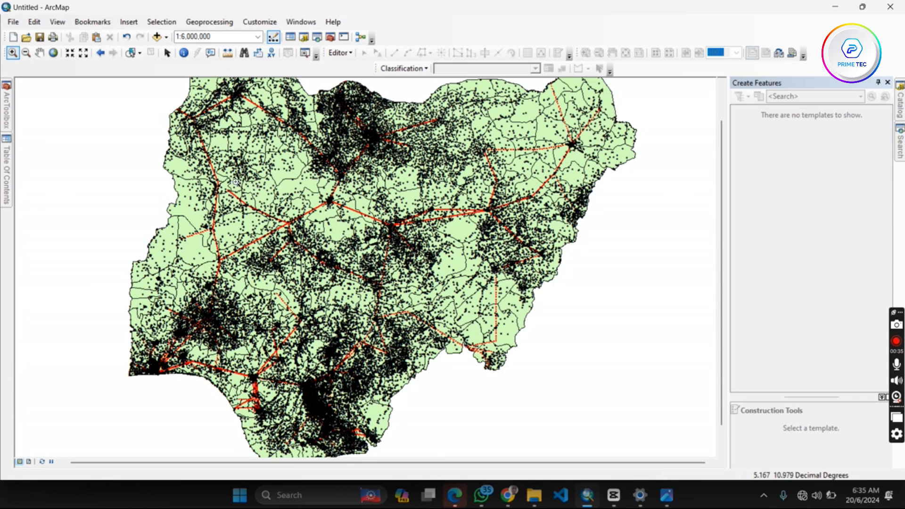
pyautogui.moveTo(250, 161); pyautogui.dragTo(316, 208)
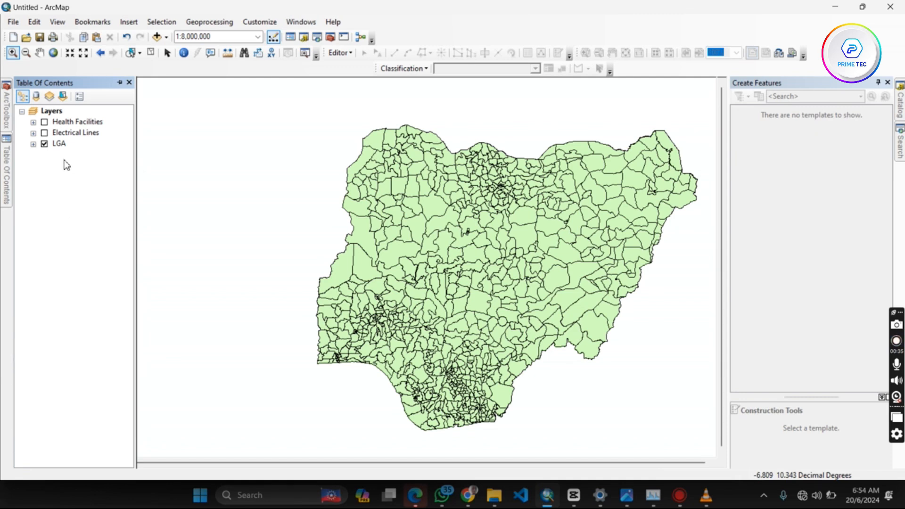
# Open the LGA layer's attribute table, examine the STATE and LGA values across its records, and close the table.
pyautogui.rightClick(61, 145)
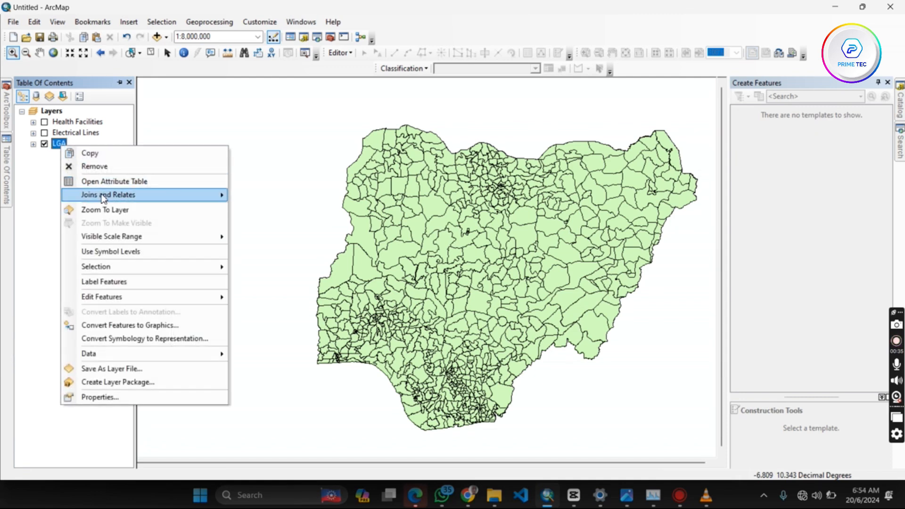
pyautogui.click(112, 182)
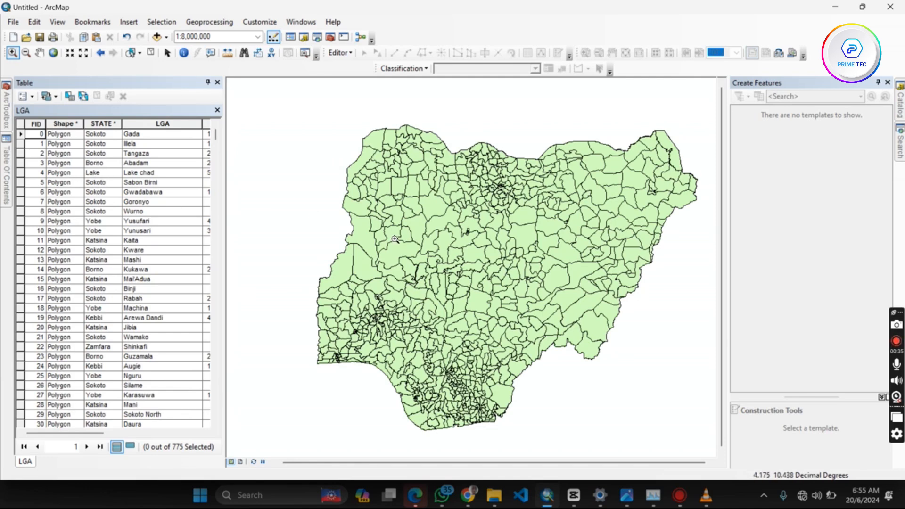
pyautogui.scroll(-9, 100, 164)
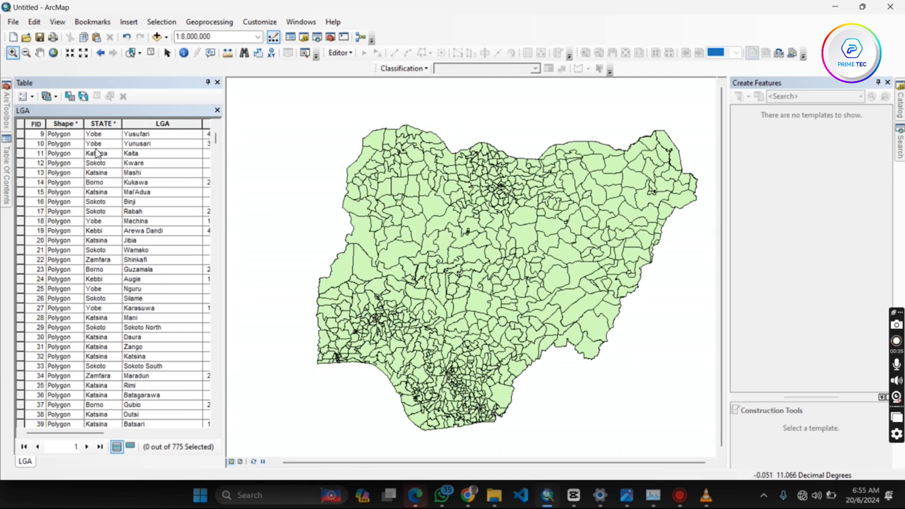
pyautogui.scroll(-20, 101, 164)
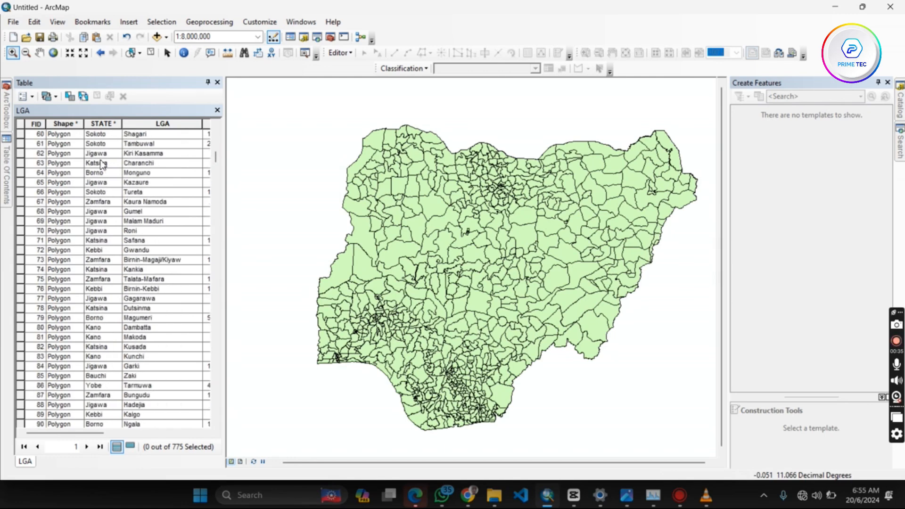
pyautogui.scroll(18, 99, 166)
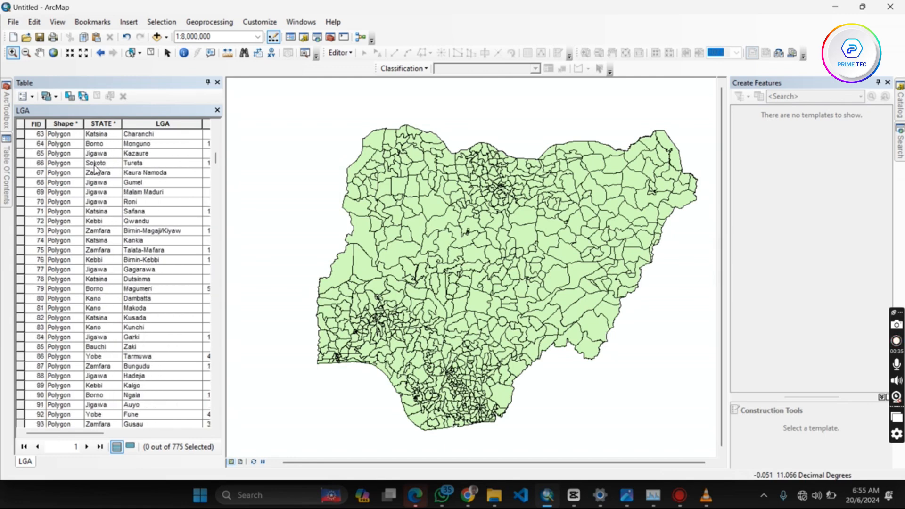
pyautogui.scroll(-19, 103, 171)
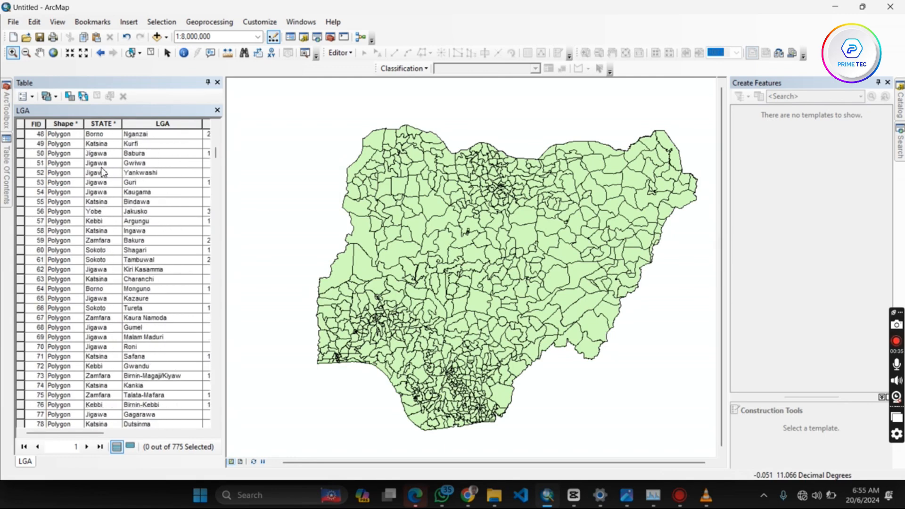
pyautogui.scroll(-20, 104, 173)
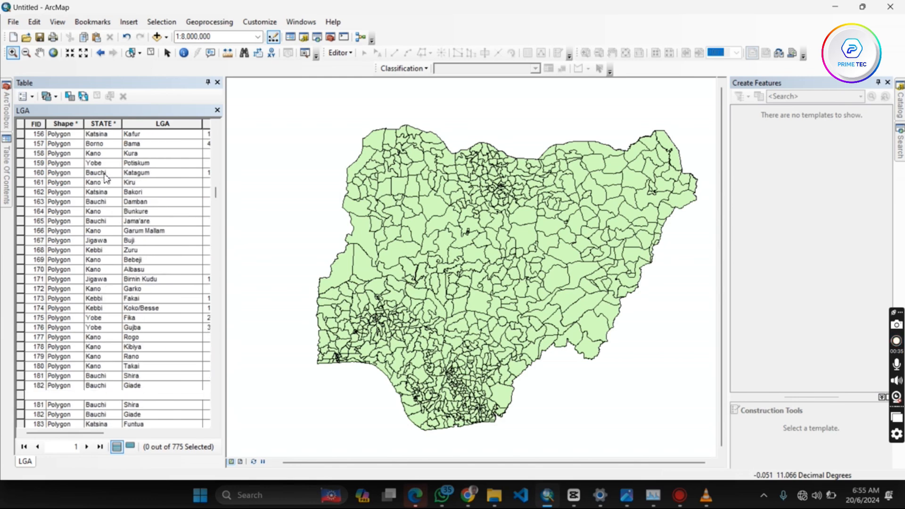
pyautogui.scroll(-20, 109, 176)
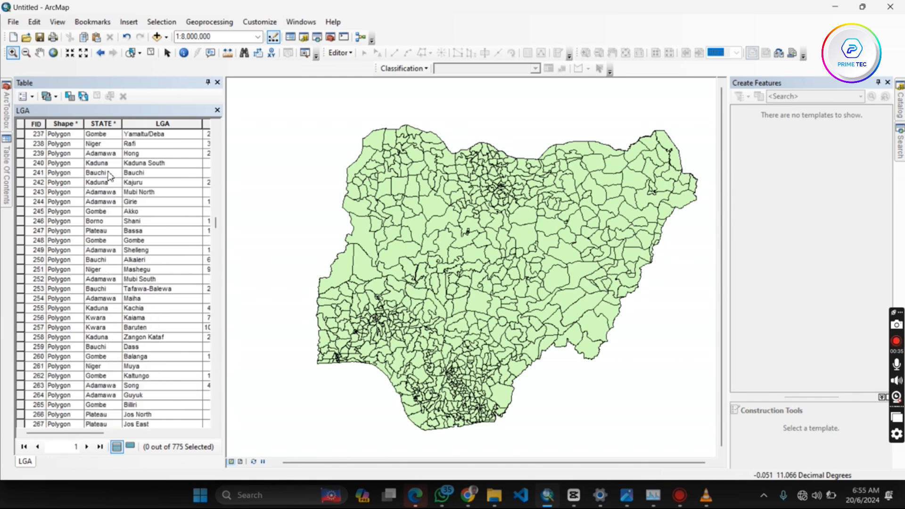
pyautogui.scroll(-15, 109, 176)
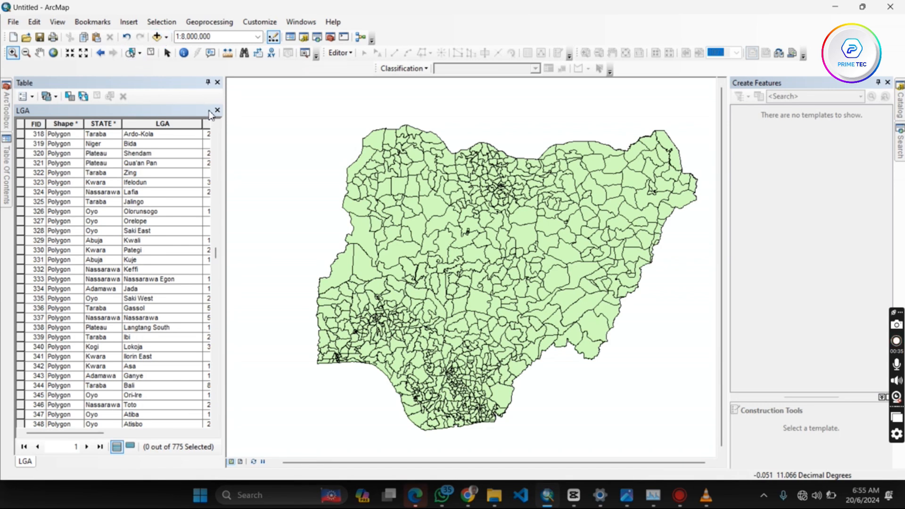
pyautogui.click(217, 84)
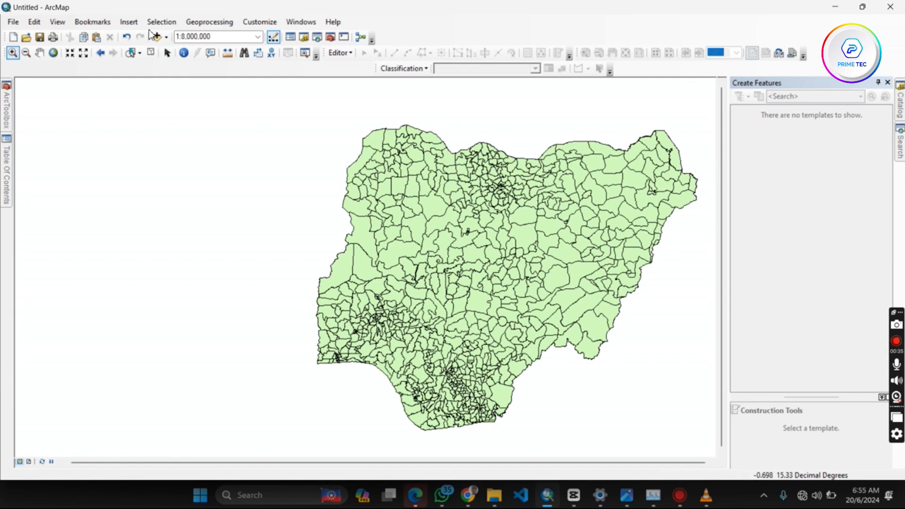
# Begin a Select By Attributes query on the LGA layer with the expression "STATE" = and list the field's unique values.
pyautogui.click(159, 24)
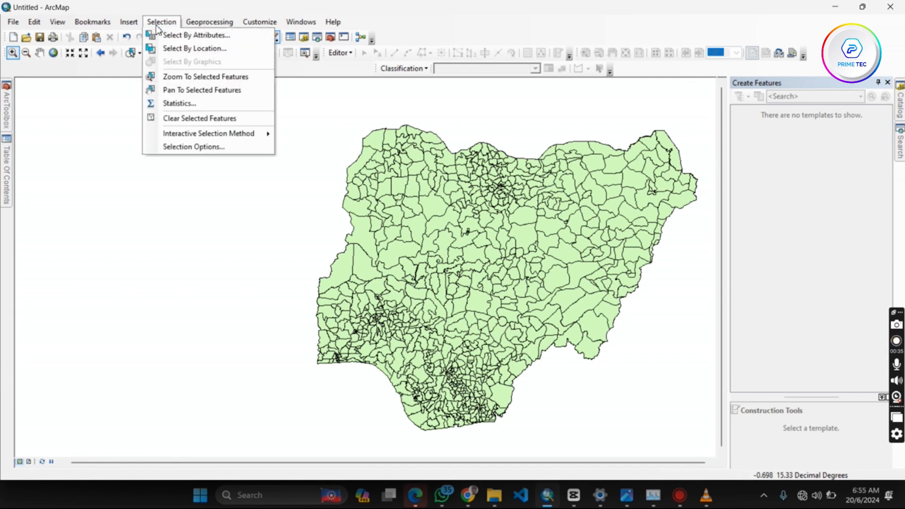
pyautogui.click(178, 37)
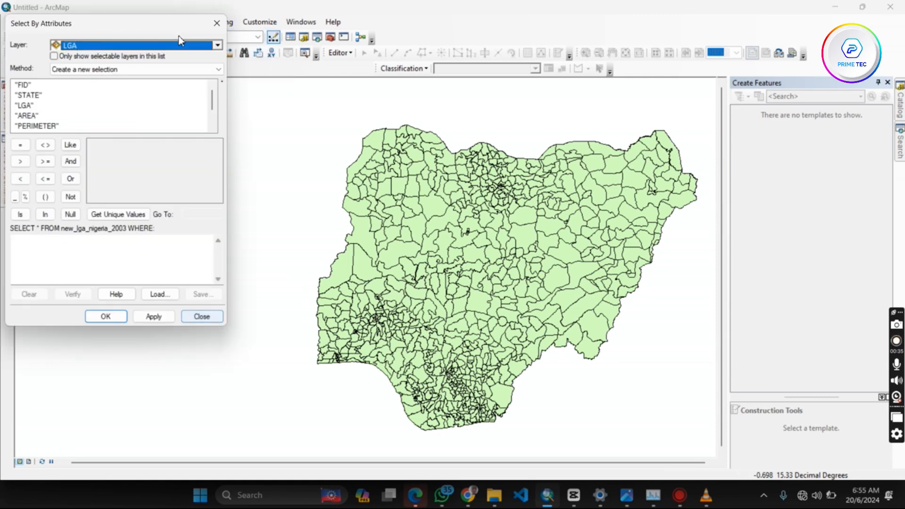
pyautogui.scroll(-1, 29, 107)
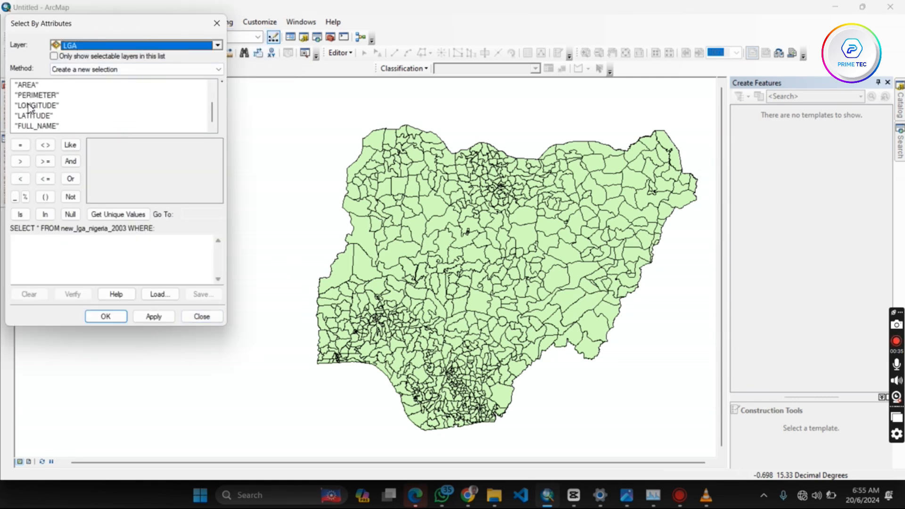
pyautogui.scroll(1, 29, 107)
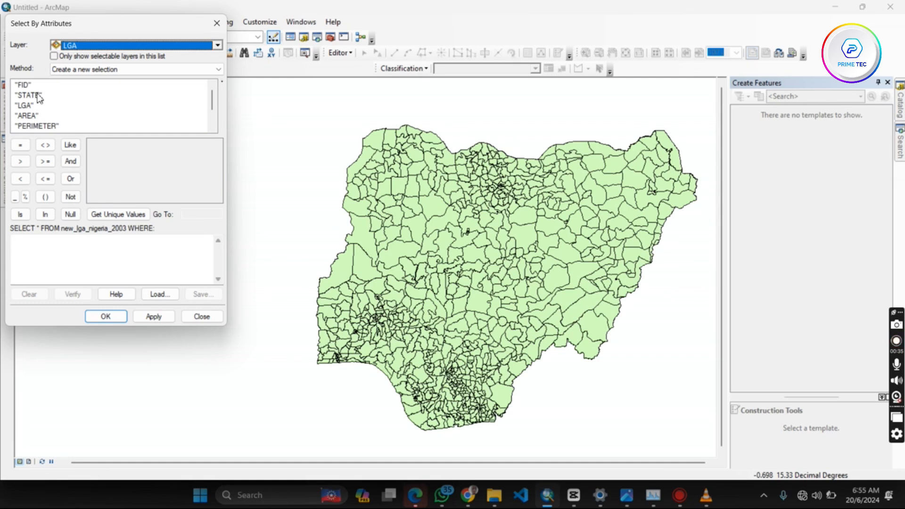
pyautogui.scroll(-1, 41, 110)
pyautogui.scroll(1, 50, 113)
pyautogui.doubleClick(28, 96)
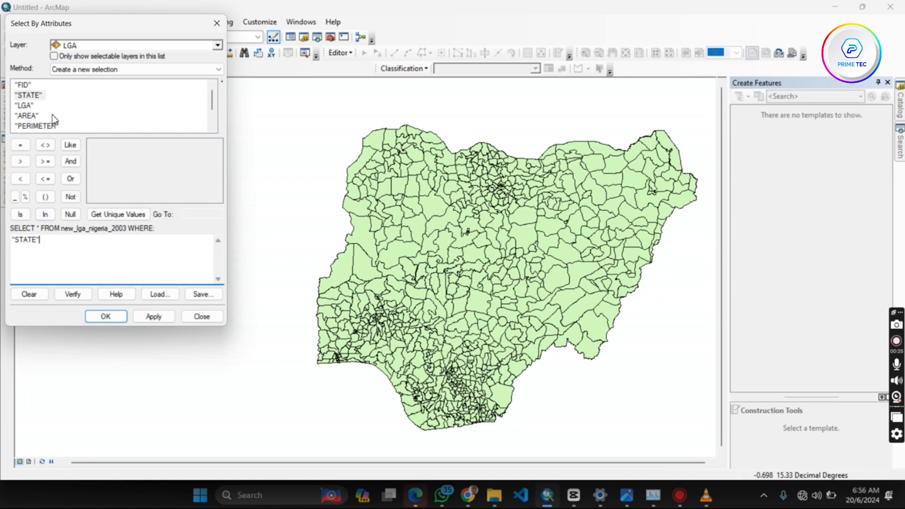
pyautogui.click(21, 146)
pyautogui.click(118, 217)
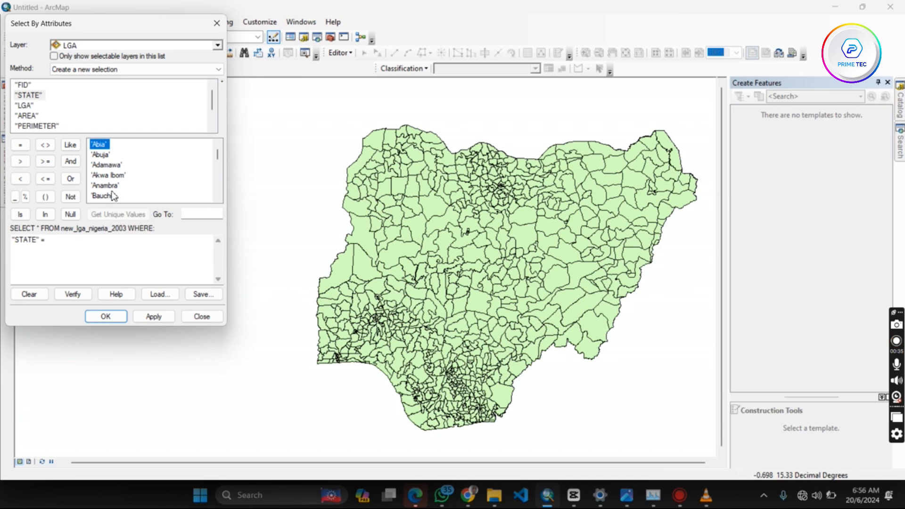
# Complete the query with the value 'Oyo' and apply it to select the Oyo state polygons.
pyautogui.scroll(-5, 107, 174)
pyautogui.scroll(-3, 108, 177)
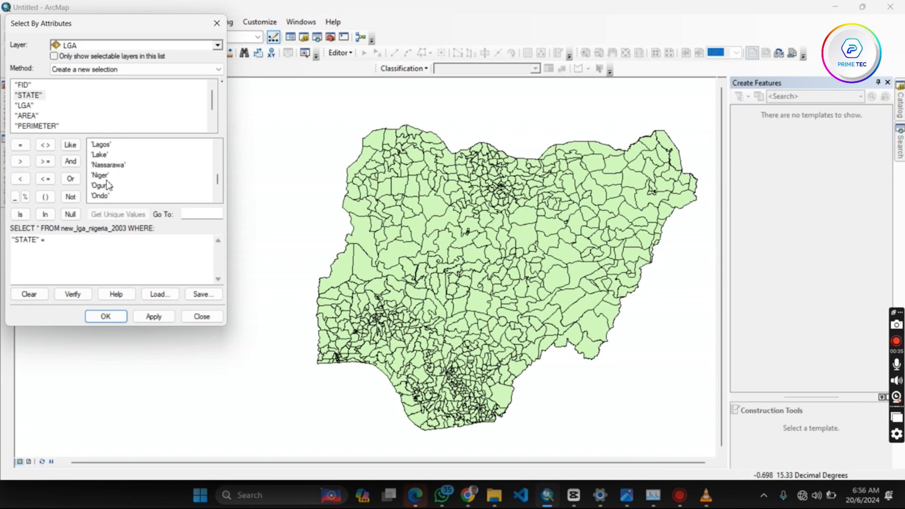
pyautogui.scroll(-2, 106, 189)
pyautogui.doubleClick(99, 156)
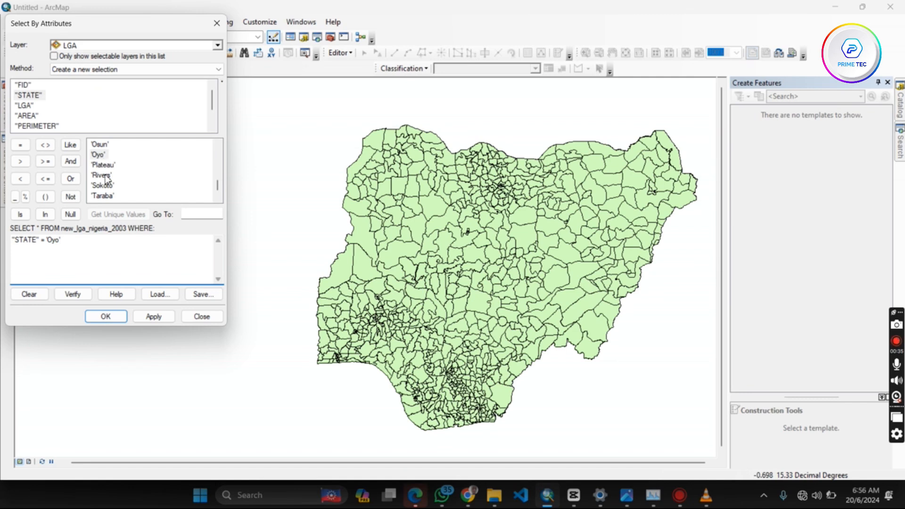
pyautogui.click(153, 317)
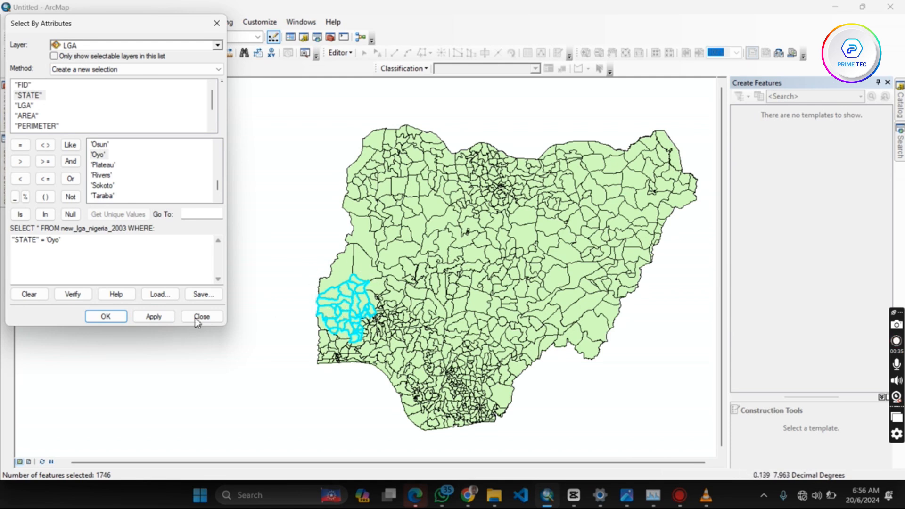
pyautogui.click(106, 314)
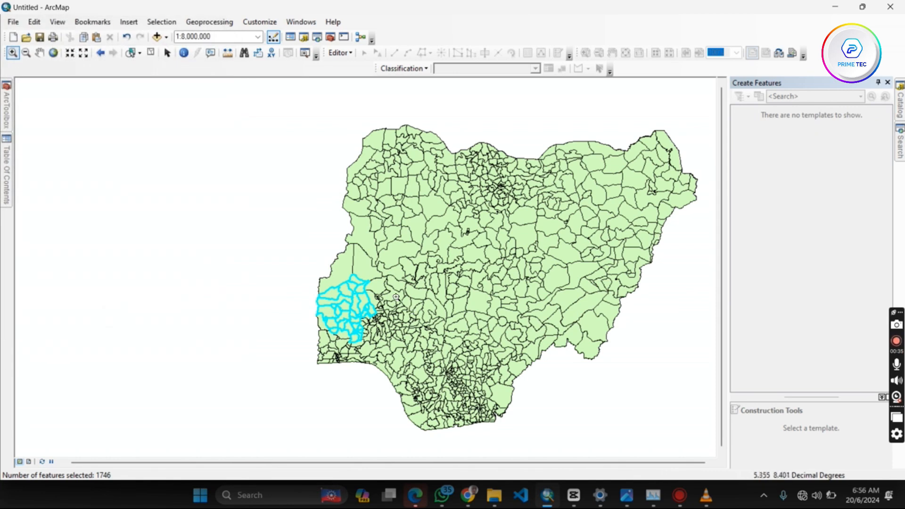
# Open the LGA layer's attribute table and sort its records by the STATE field.
pyautogui.moveTo(12, 190)
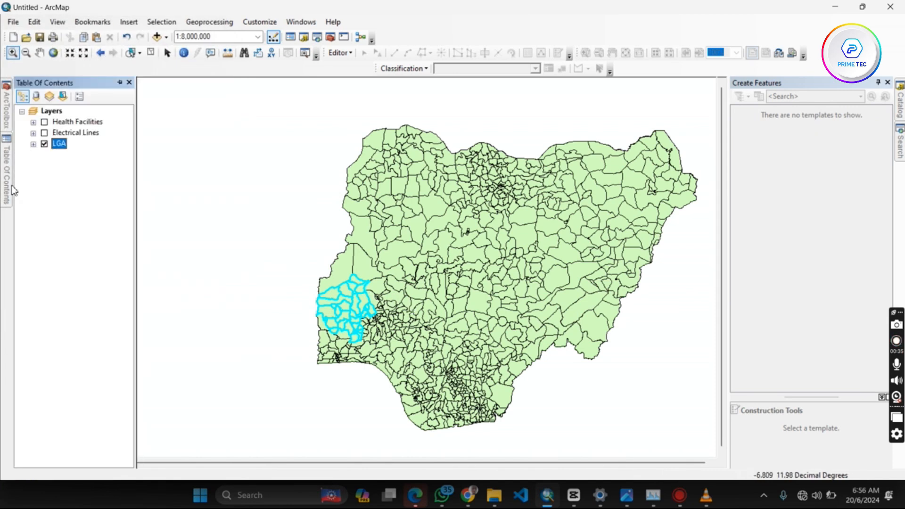
pyautogui.rightClick(65, 144)
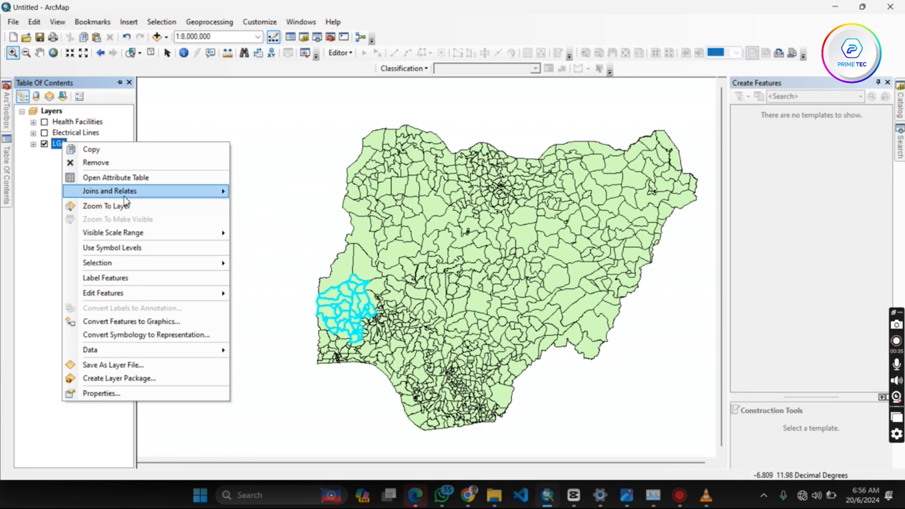
pyautogui.click(117, 177)
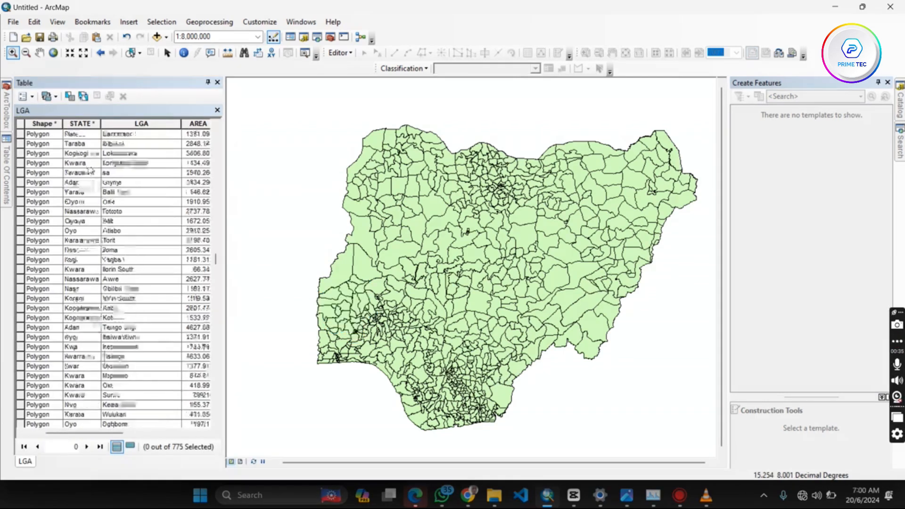
pyautogui.scroll(-10, 89, 170)
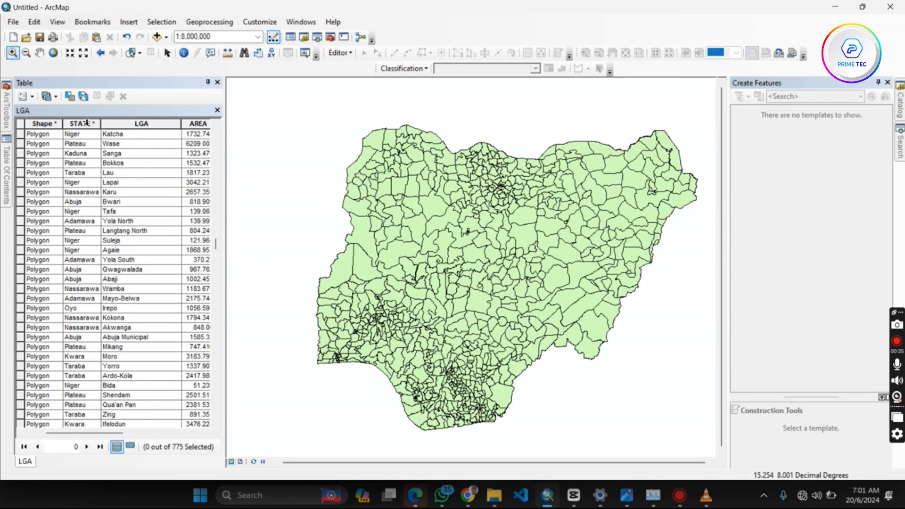
pyautogui.doubleClick(86, 123)
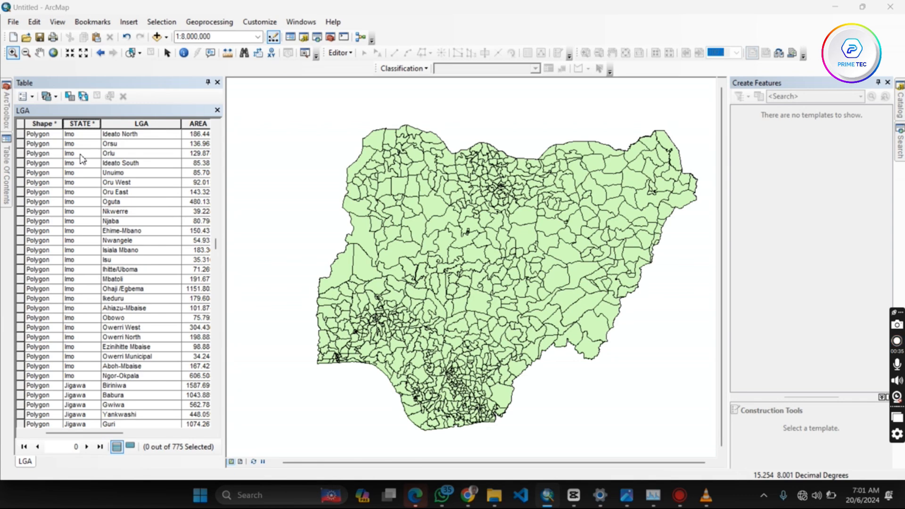
# Find the Oyo records in the sorted attribute table and select all of them, from Irepo through Oluyole.
pyautogui.scroll(-20, 82, 159)
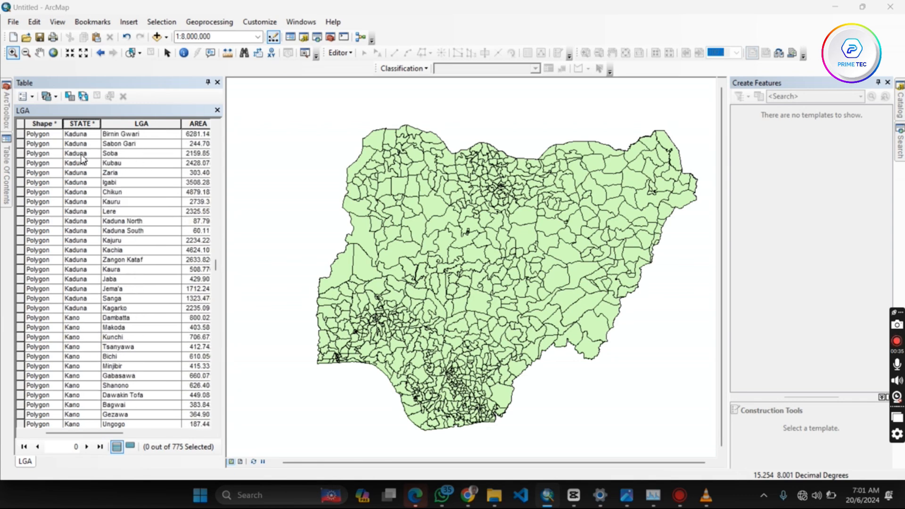
pyautogui.scroll(-20, 82, 159)
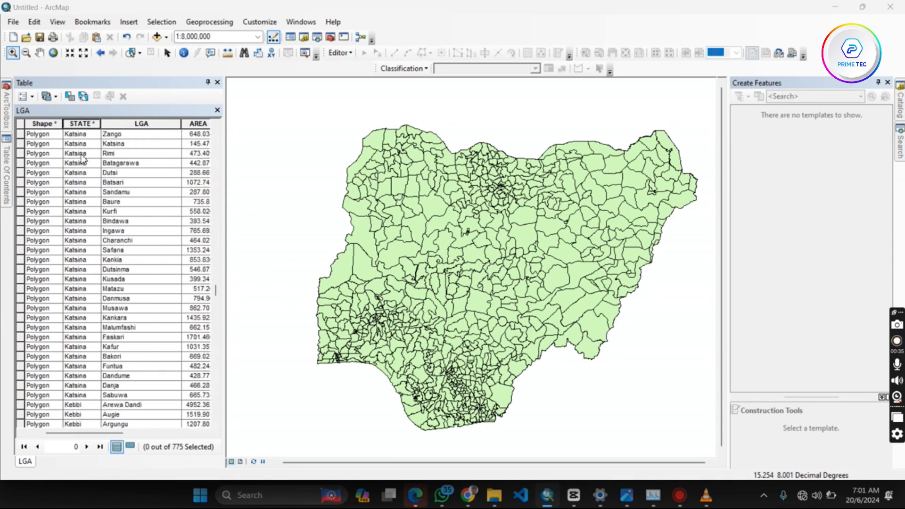
pyautogui.scroll(-20, 83, 160)
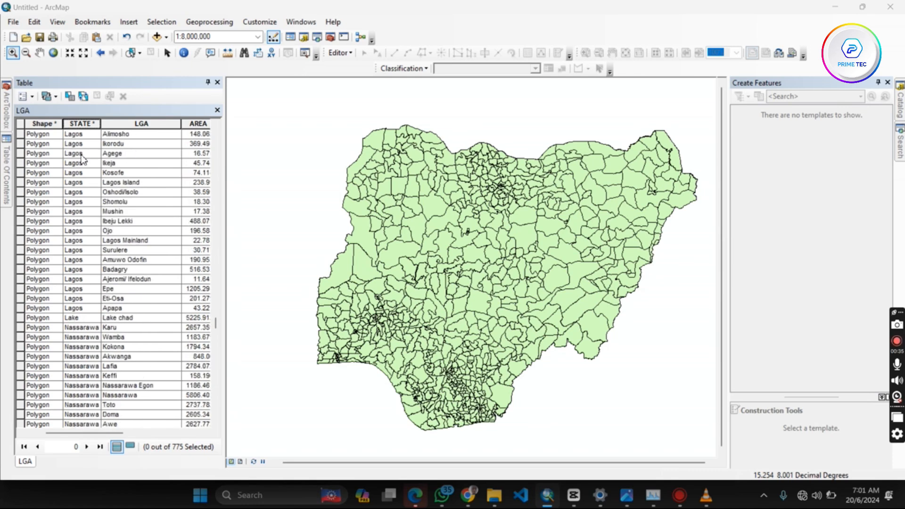
pyautogui.scroll(-20, 82, 160)
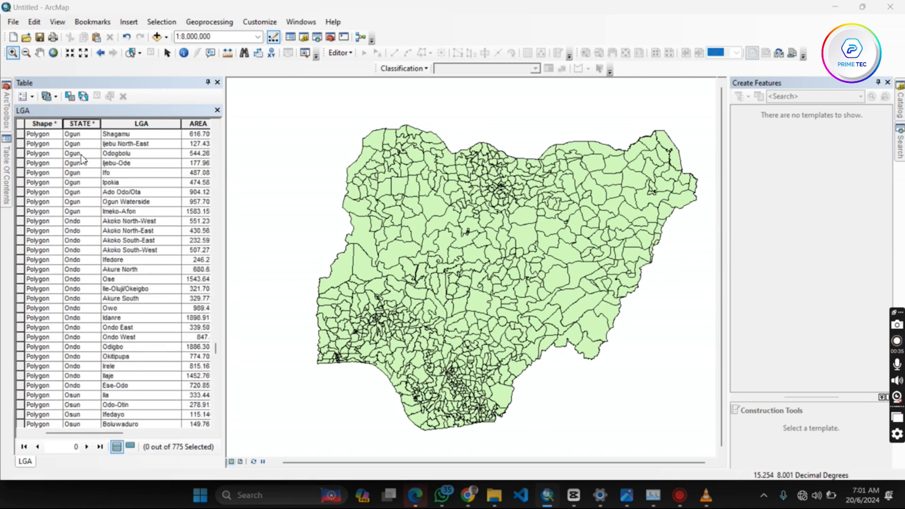
pyautogui.scroll(-20, 83, 159)
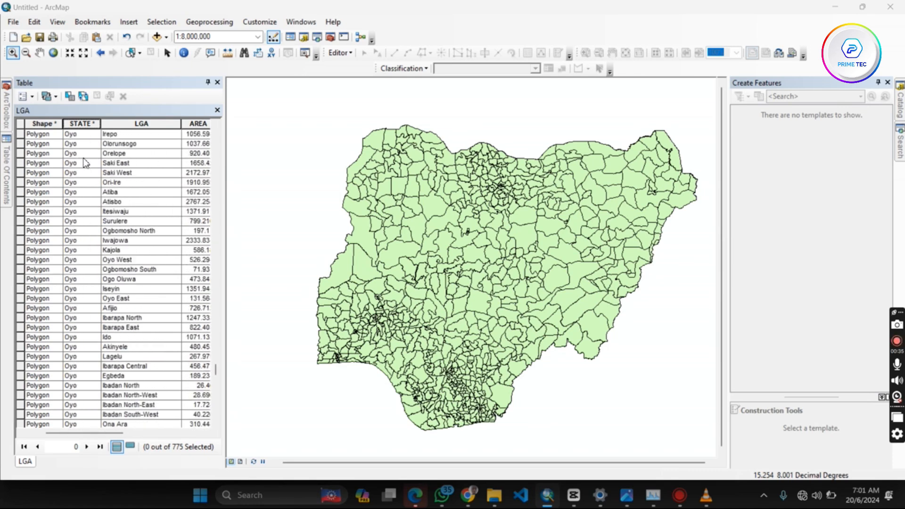
pyautogui.scroll(-2, 86, 168)
pyautogui.scroll(4, 87, 169)
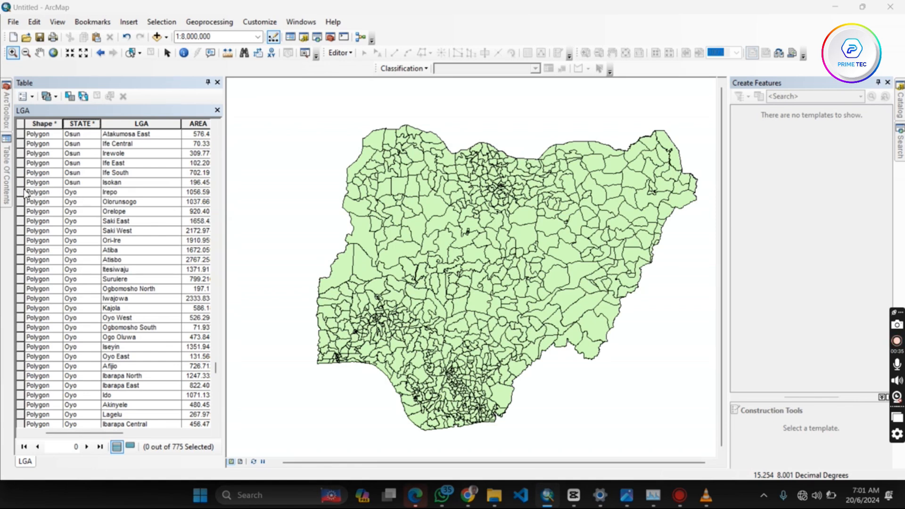
pyautogui.moveTo(21, 197); pyautogui.dragTo(20, 359)
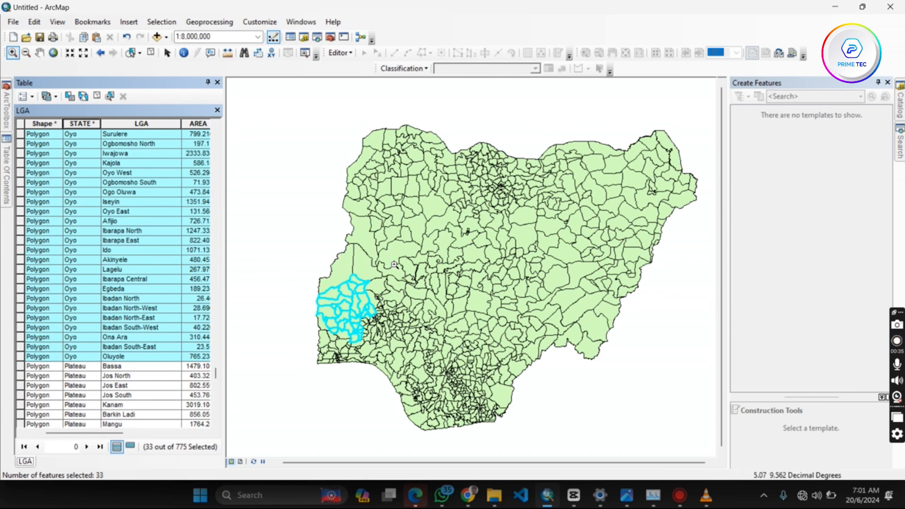
# Select the Oyo records again as a continuous range, starting with Irepo alone and extending the selection to Oluyole.
pyautogui.scroll(4, 140, 223)
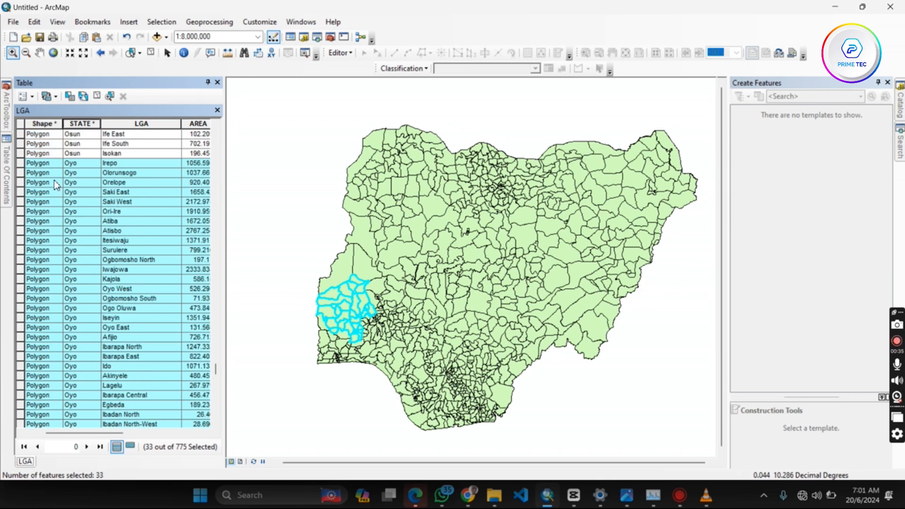
pyautogui.click(21, 163)
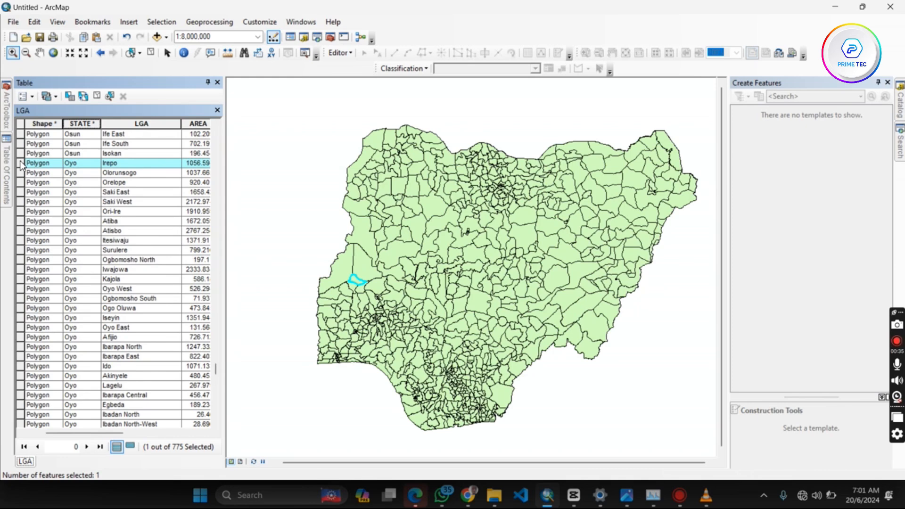
pyautogui.press('Down')
pyautogui.press('Down')
pyautogui.press('Down')
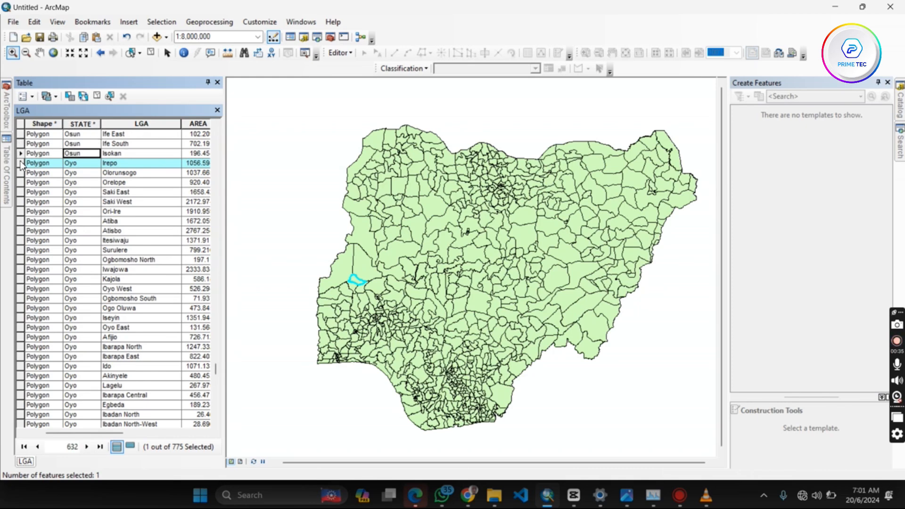
pyautogui.scroll(-4, 20, 165)
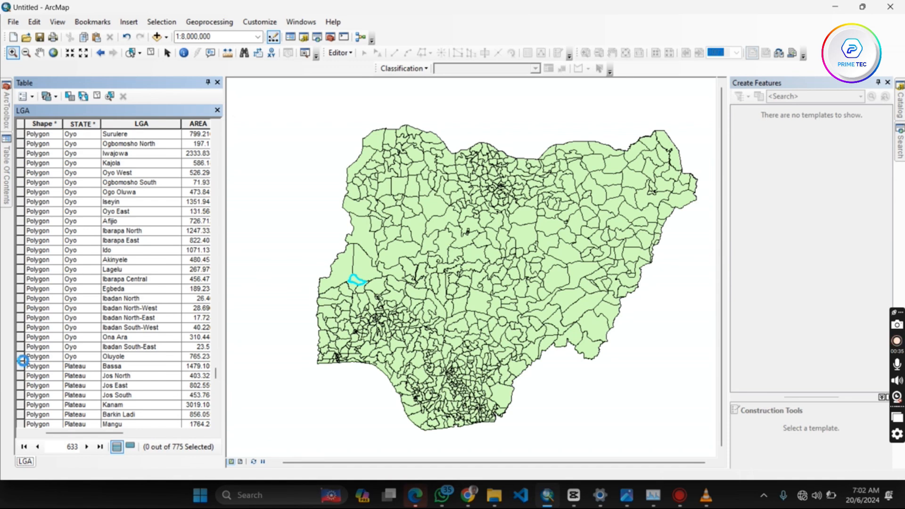
pyautogui.keyDown('shift'); pyautogui.click(20, 357); pyautogui.keyUp('shift')
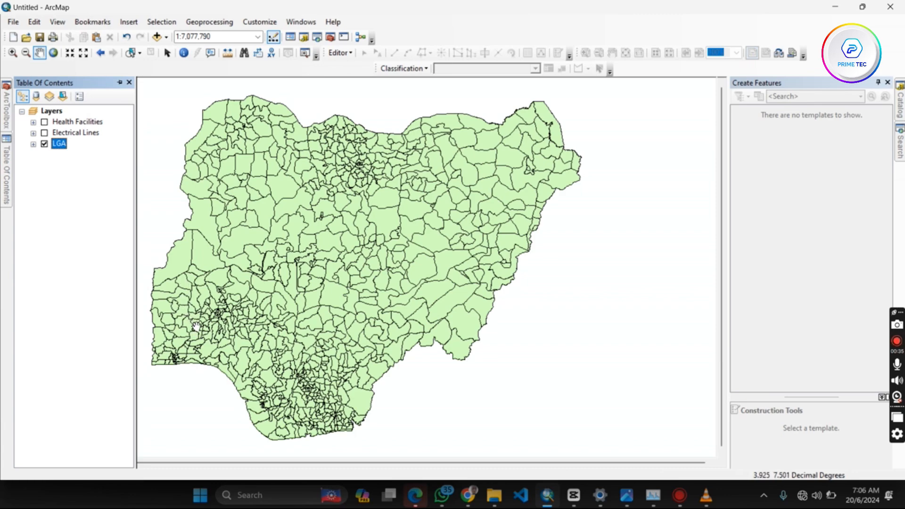
# Identify the attributes of the large LGA polygon just south of the small Ibadan cluster, and close the results.
pyautogui.scroll(5, 193, 345)
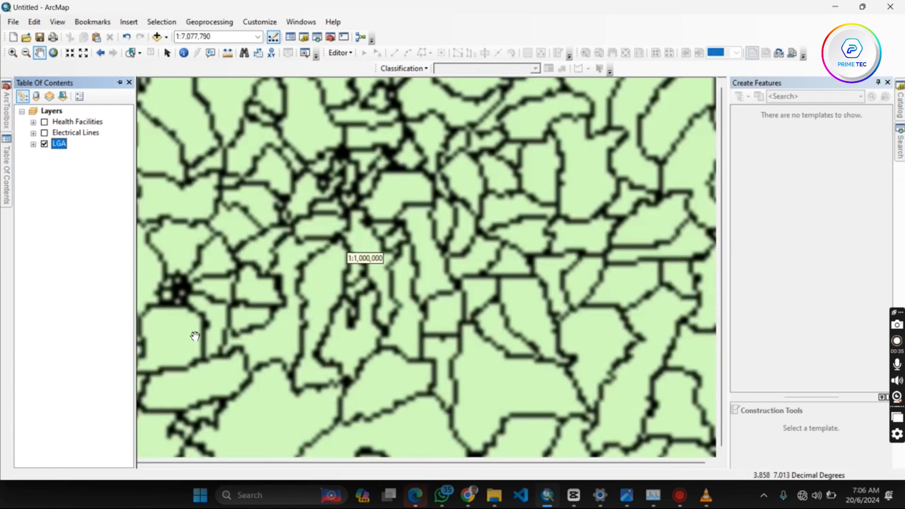
pyautogui.moveTo(191, 336); pyautogui.dragTo(289, 322)
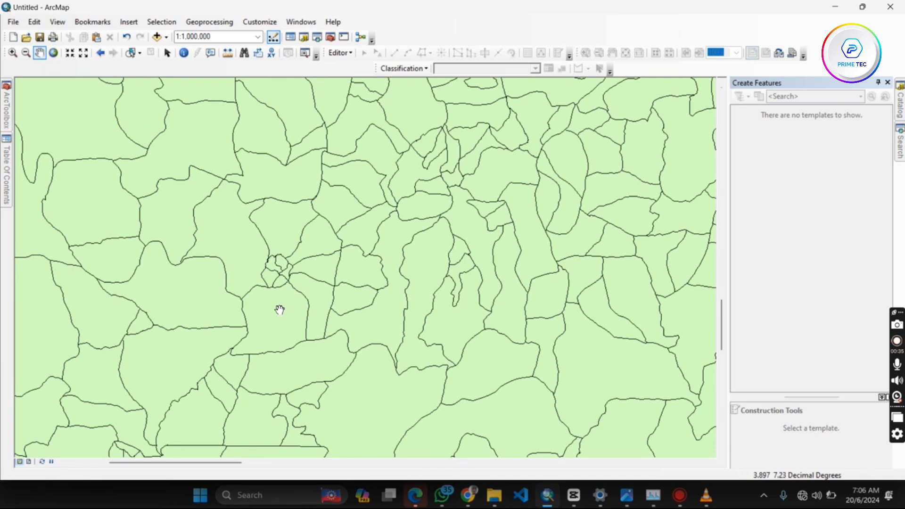
pyautogui.click(183, 53)
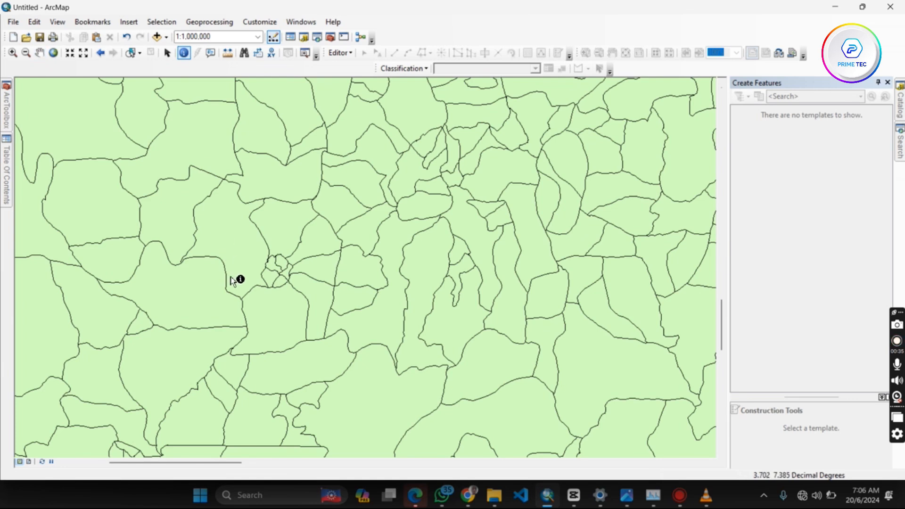
pyautogui.click(288, 328)
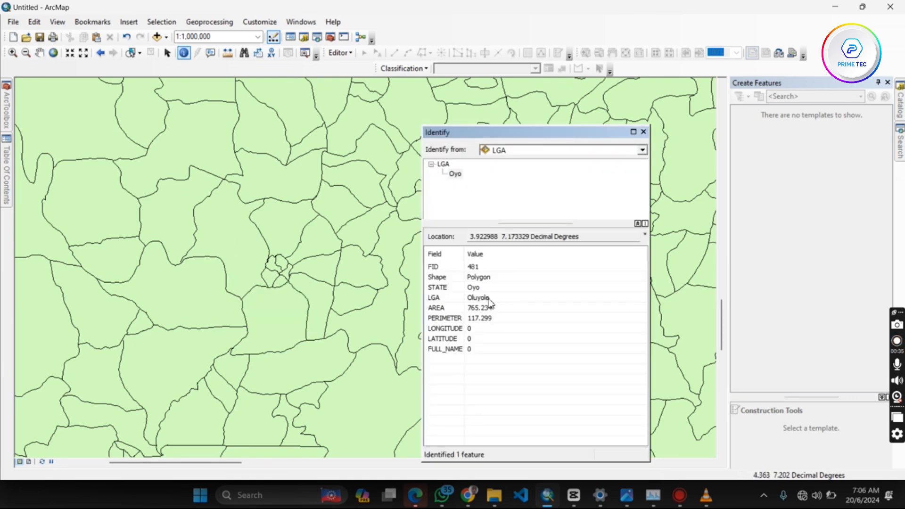
pyautogui.click(644, 133)
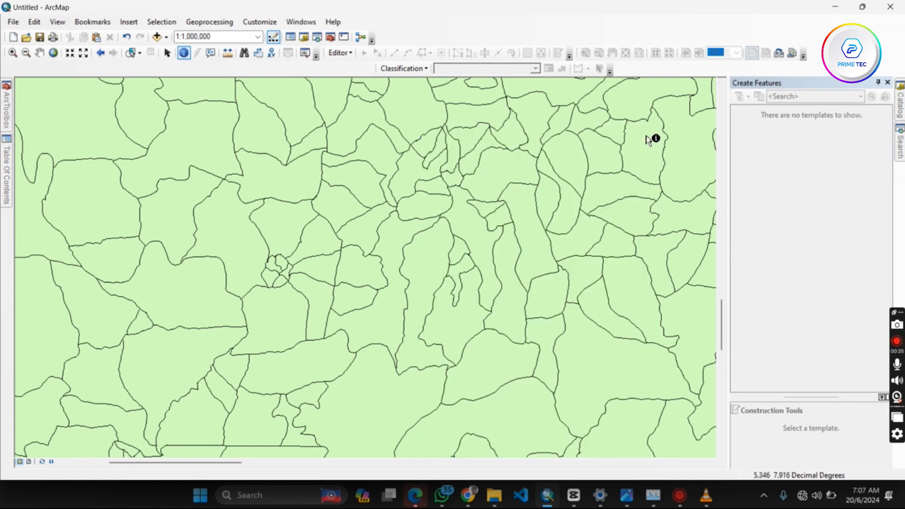
# Use Select by Rectangle to select the Ido, Akinyele, Lagelu, Egbeda, Ona Ara and Oluyole polygons plus the five inner Ibadan ones.
pyautogui.click(140, 53)
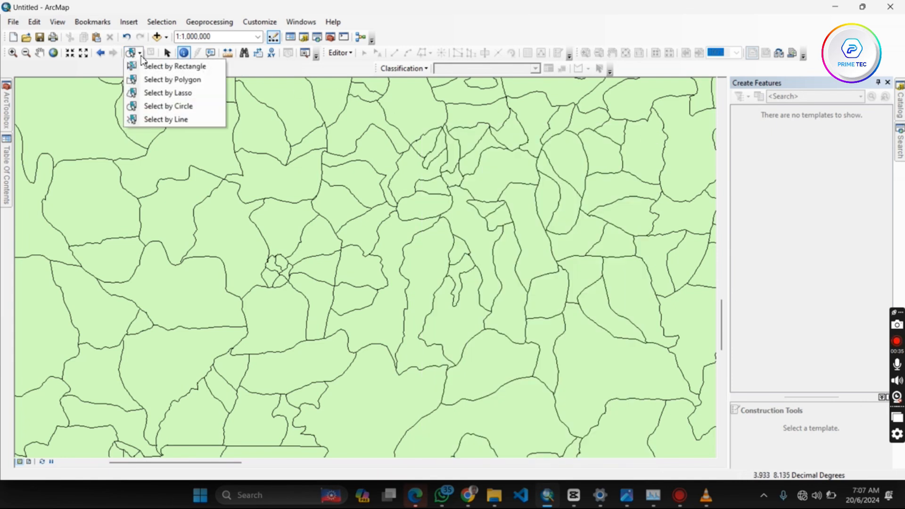
pyautogui.click(183, 66)
pyautogui.moveTo(258, 305); pyautogui.dragTo(289, 327)
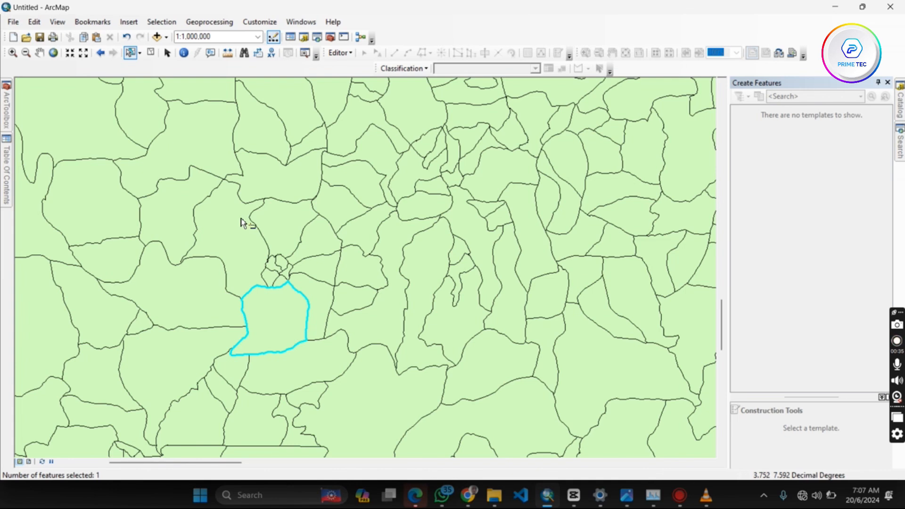
pyautogui.moveTo(241, 213); pyautogui.dragTo(319, 321)
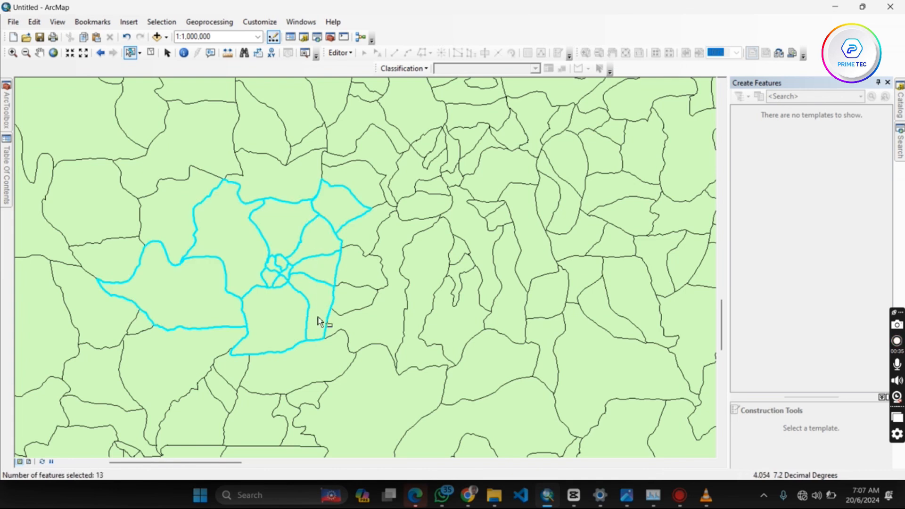
pyautogui.click(234, 229)
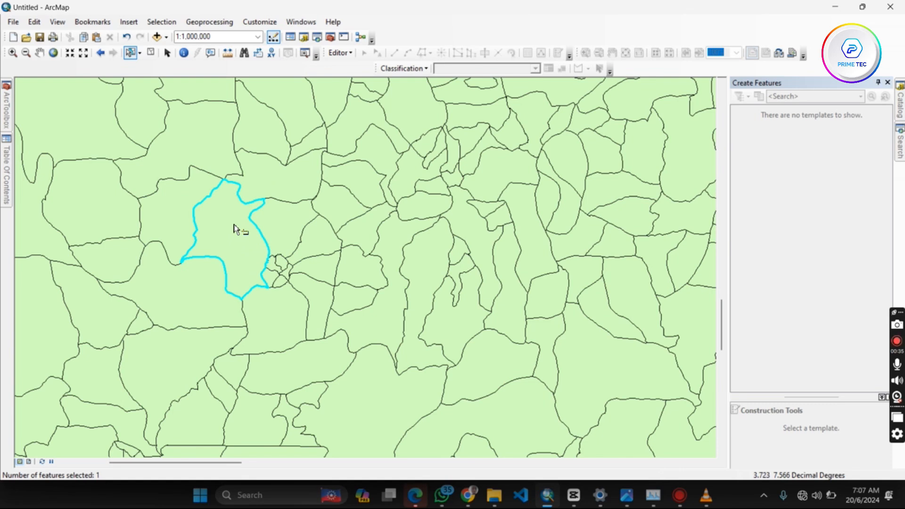
pyautogui.moveTo(234, 229); pyautogui.dragTo(320, 290)
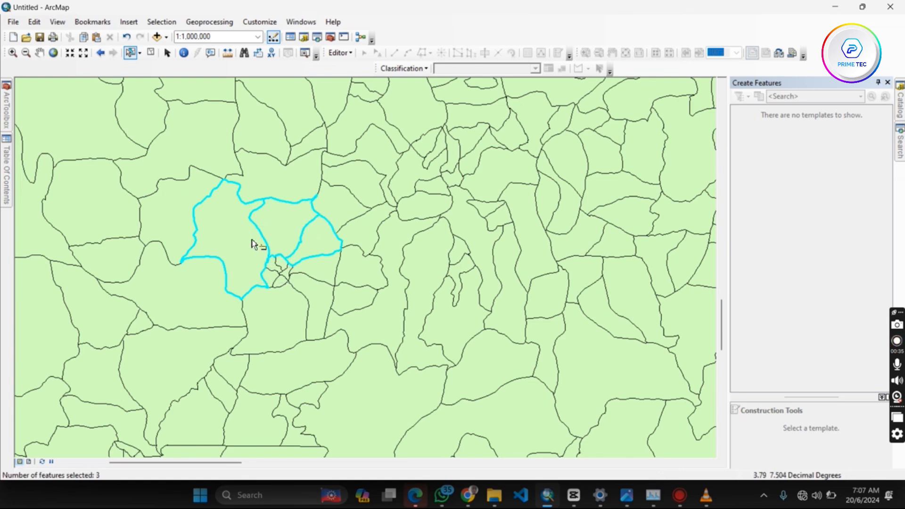
pyautogui.moveTo(253, 243); pyautogui.dragTo(309, 322)
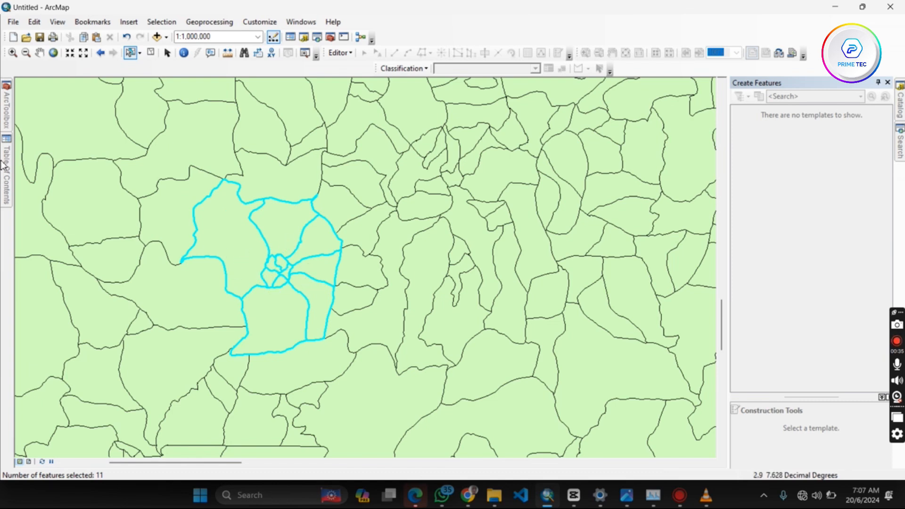
# Review only the selected records in the LGA layer's attribute table, and close the table.
pyautogui.moveTo(3, 165)
pyautogui.rightClick(59, 144)
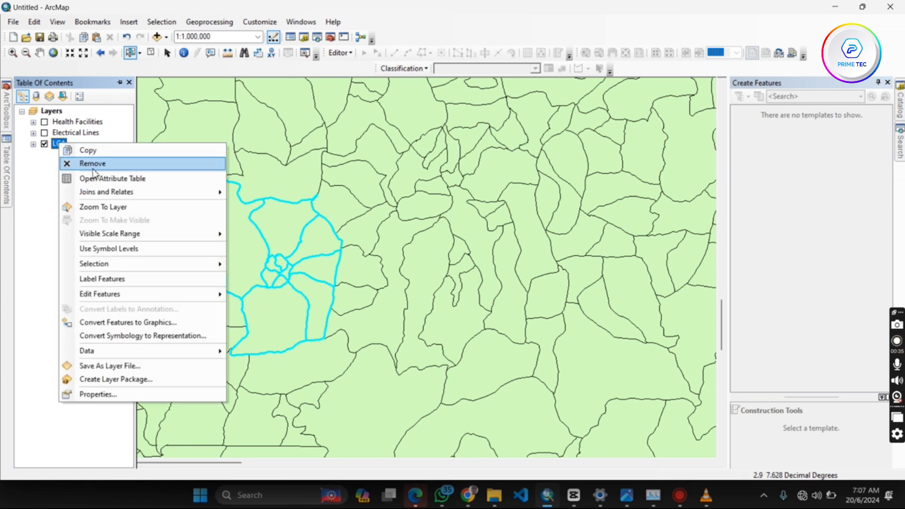
pyautogui.click(110, 179)
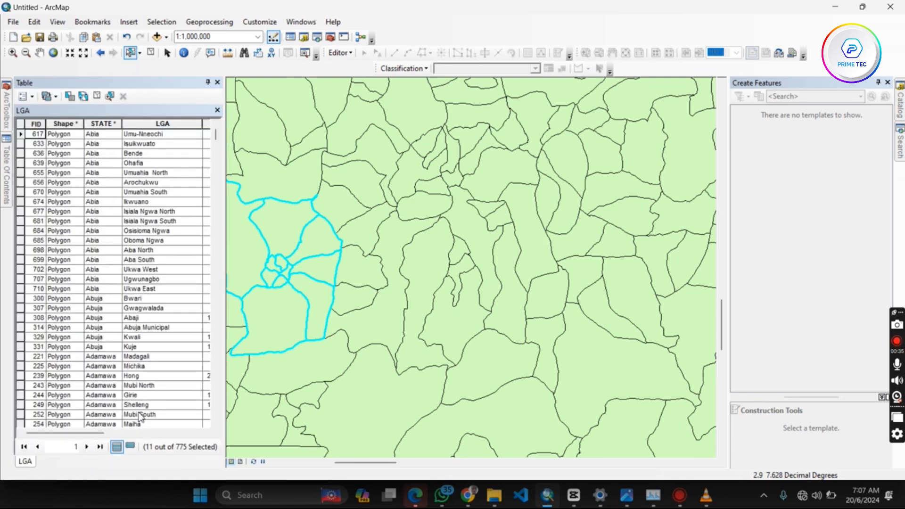
pyautogui.click(130, 447)
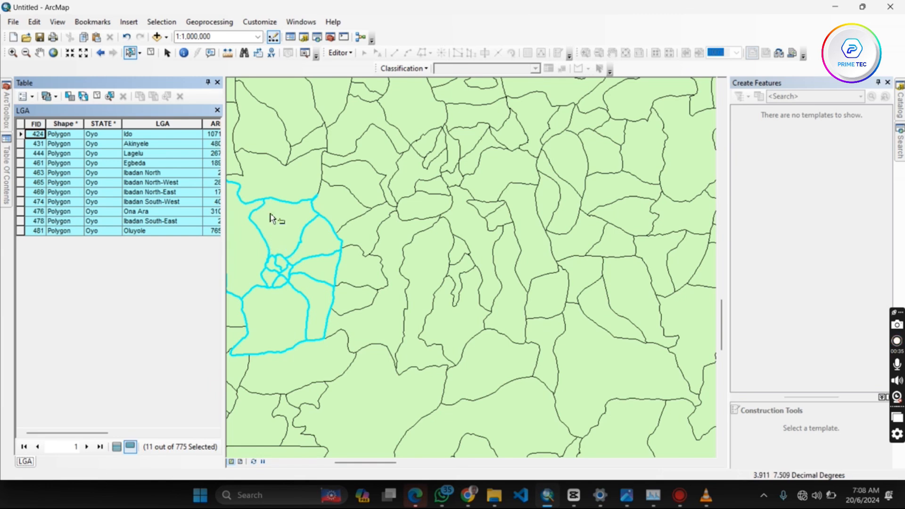
pyautogui.click(217, 82)
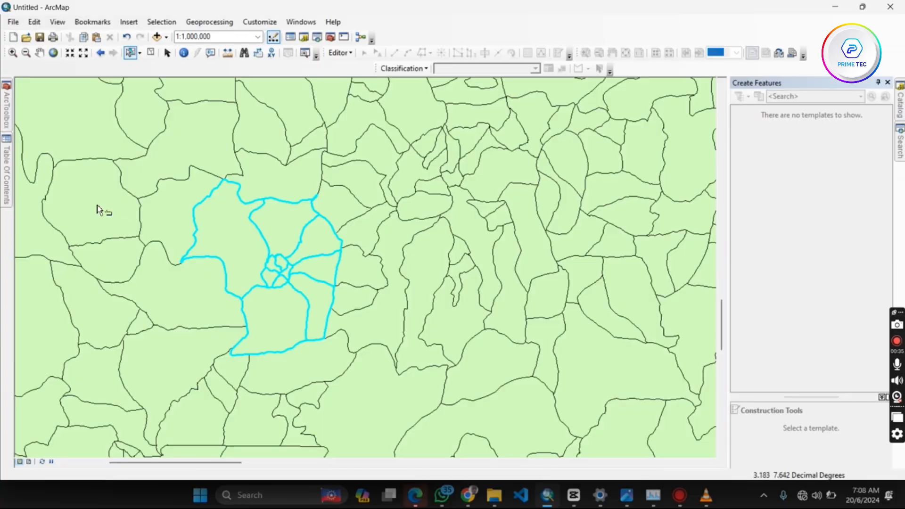
# Create a new layer from the selected features of the LGA layer.
pyautogui.moveTo(11, 188)
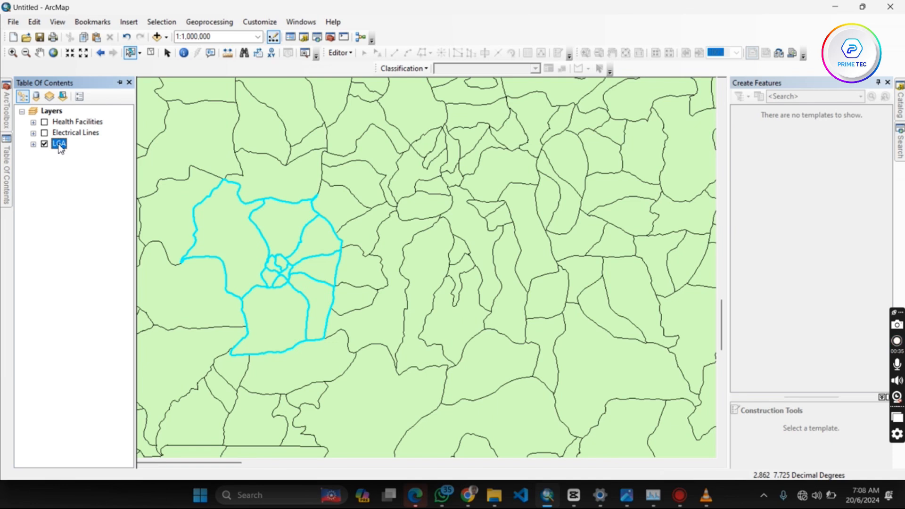
pyautogui.rightClick(60, 145)
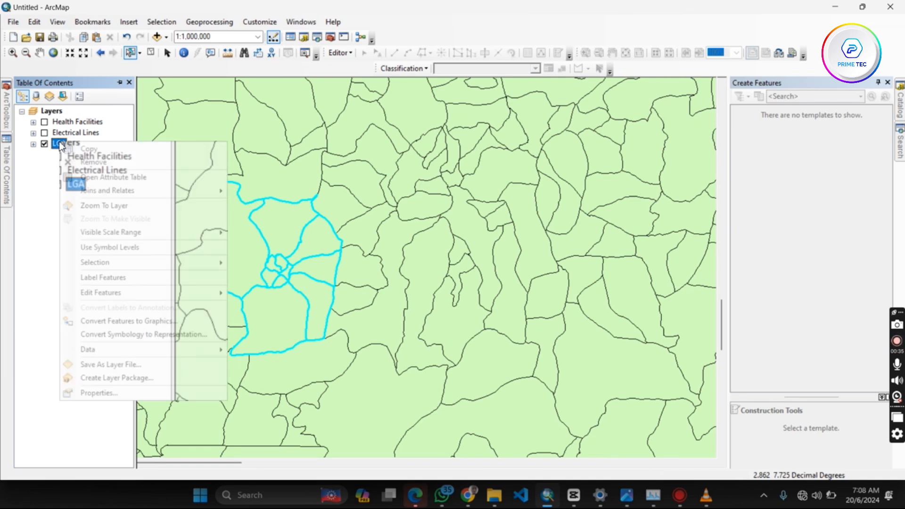
pyautogui.moveTo(108, 264)
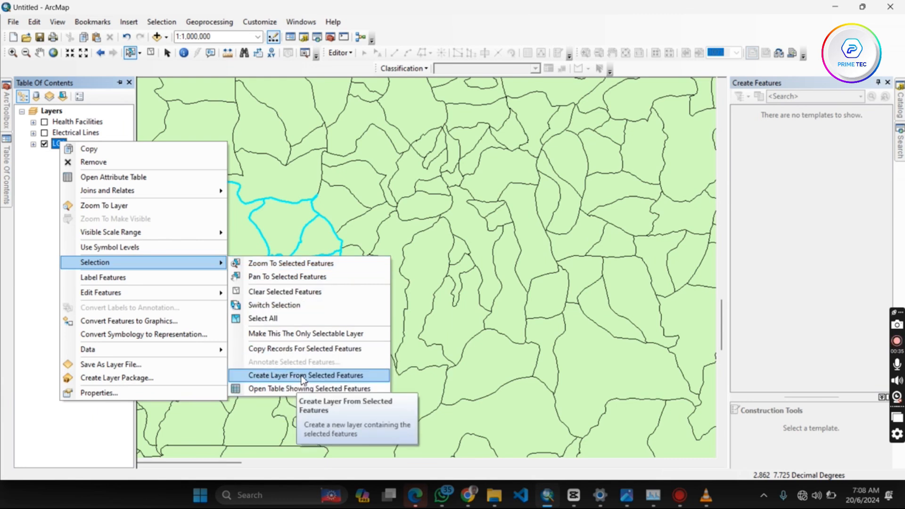
pyautogui.click(302, 380)
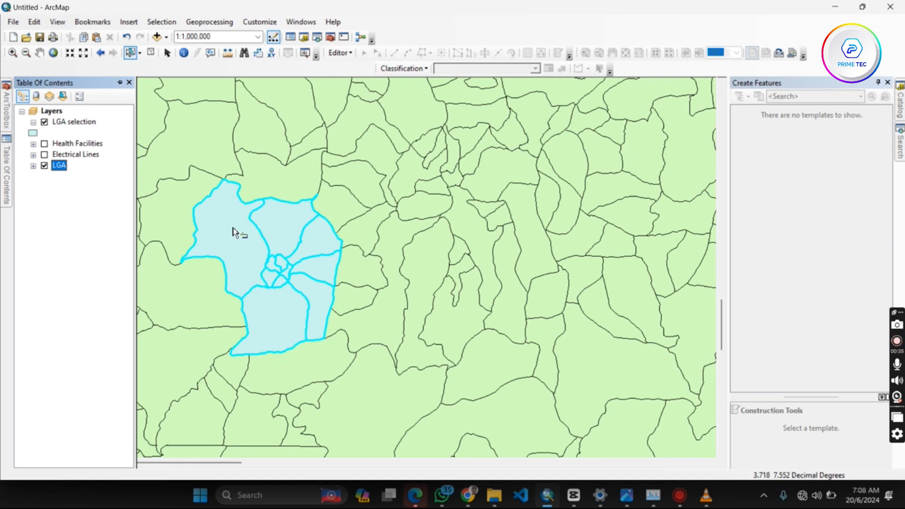
# Clear the selected features and turn off the original LGA layer's visibility.
pyautogui.click(160, 23)
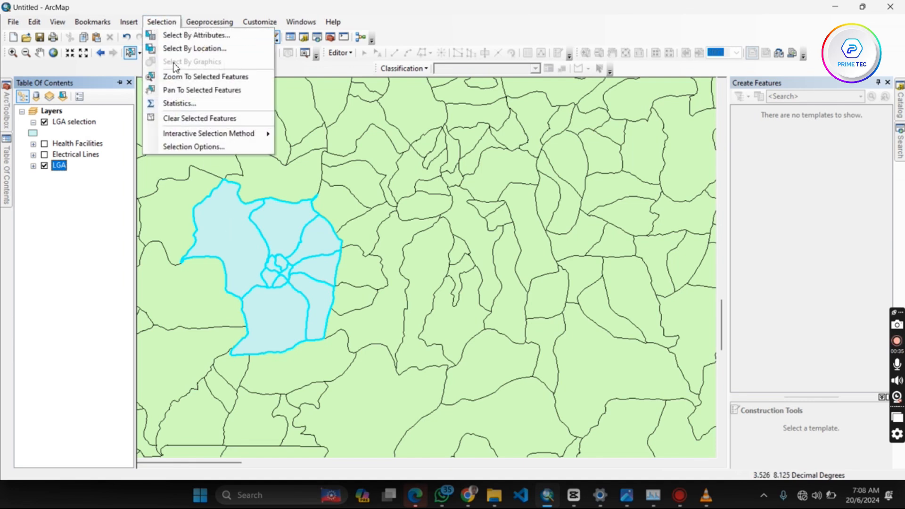
pyautogui.click(195, 118)
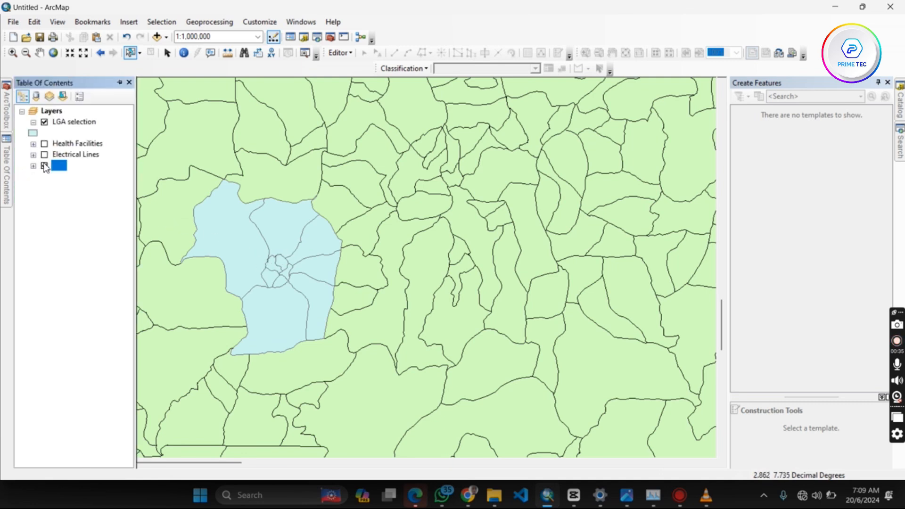
pyautogui.click(44, 166)
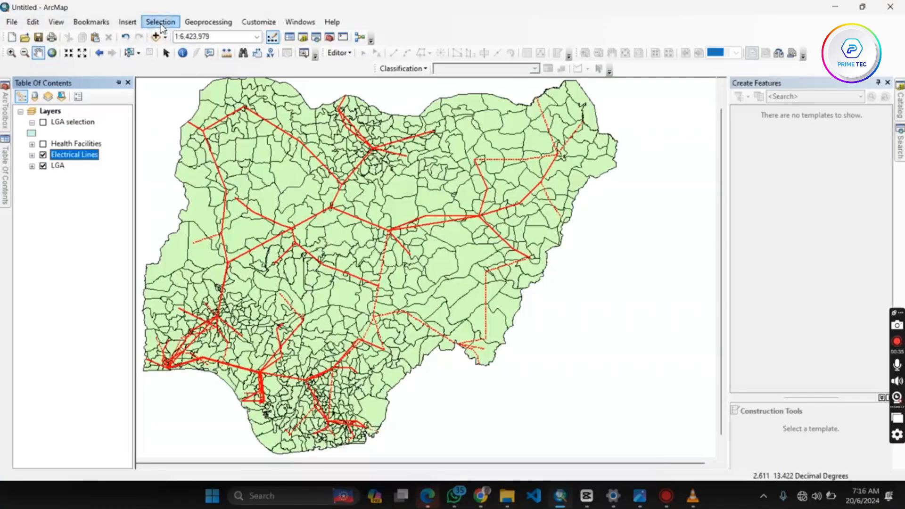
# Open Select By Attributes for the Electrical Lines layer and clear the query expression.
pyautogui.click(160, 22)
pyautogui.click(170, 36)
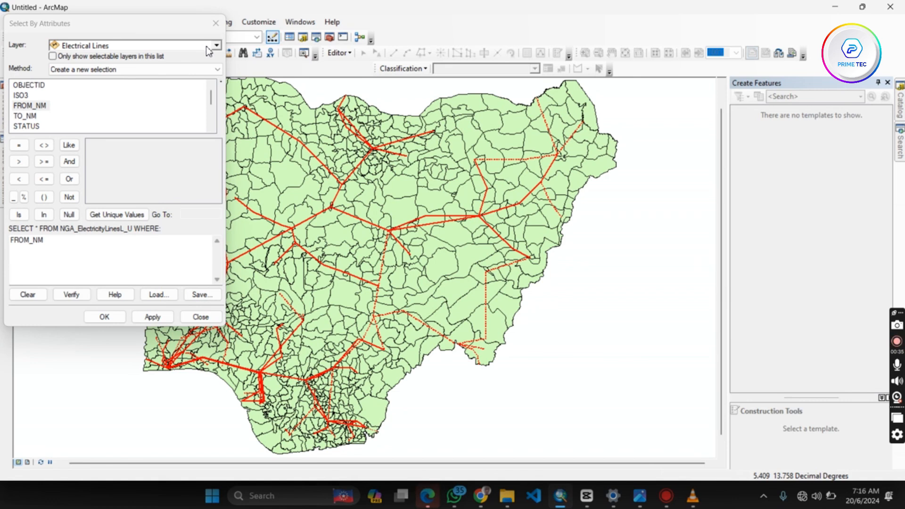
pyautogui.doubleClick(23, 117)
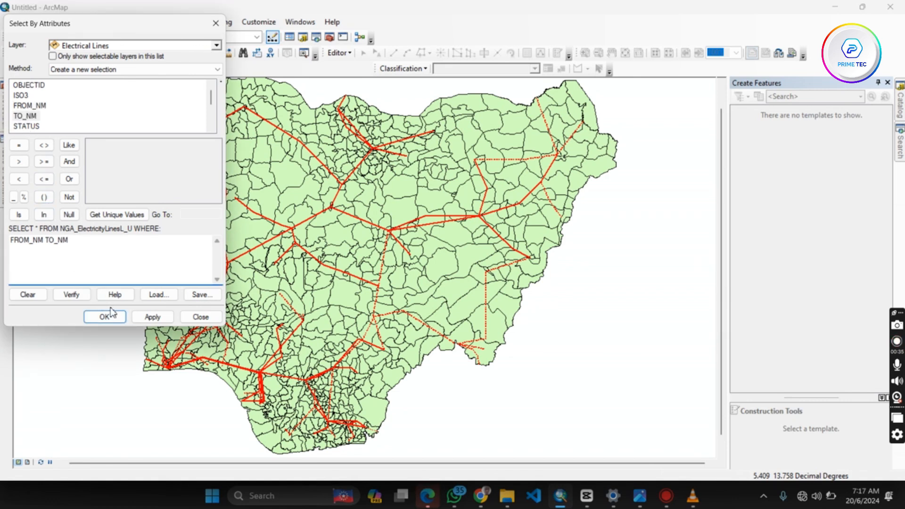
pyautogui.click(27, 294)
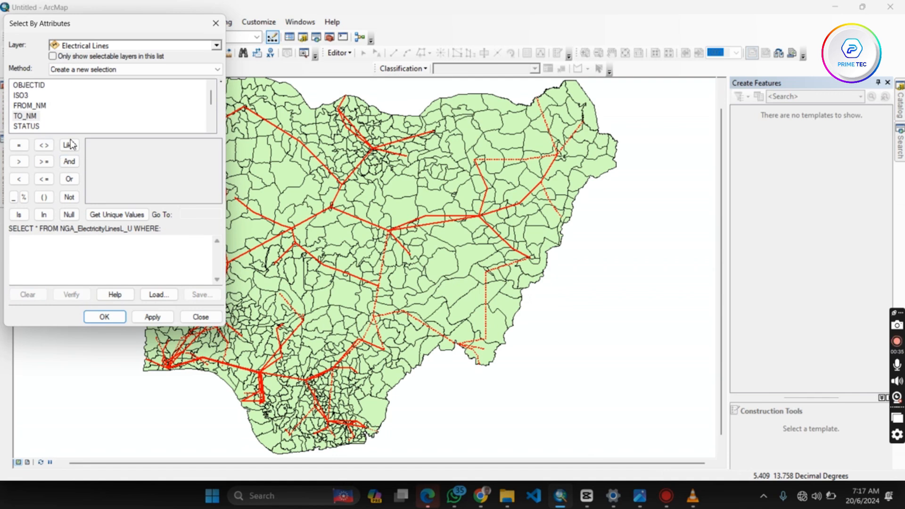
# Select the Electrical Lines features with the expression FROM_NM = 'Lagos' and close the query dialog.
pyautogui.doubleClick(21, 106)
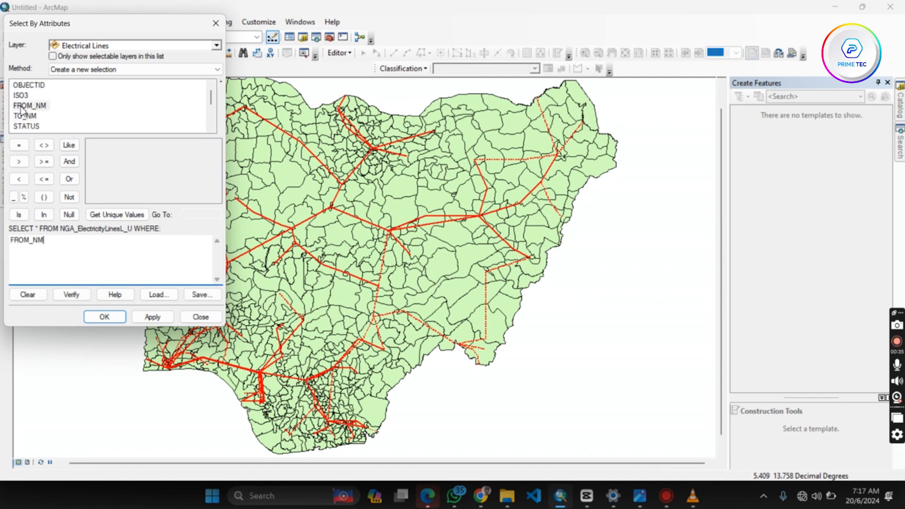
pyautogui.click(18, 145)
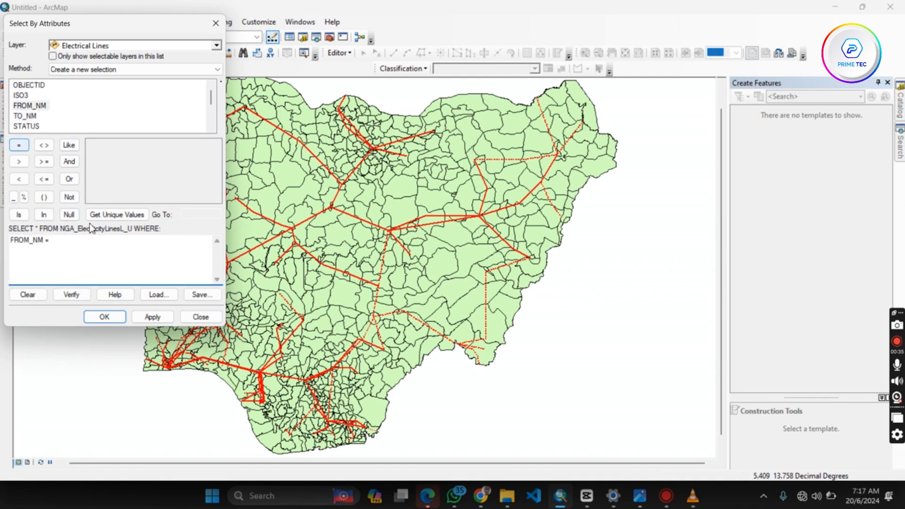
pyautogui.click(114, 216)
pyautogui.scroll(-3, 105, 172)
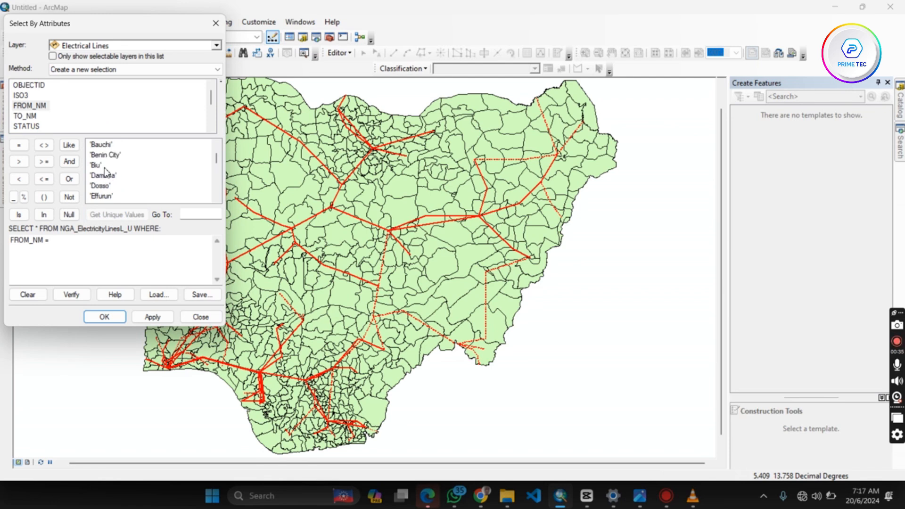
pyautogui.scroll(-1, 118, 190)
pyautogui.scroll(-6, 110, 189)
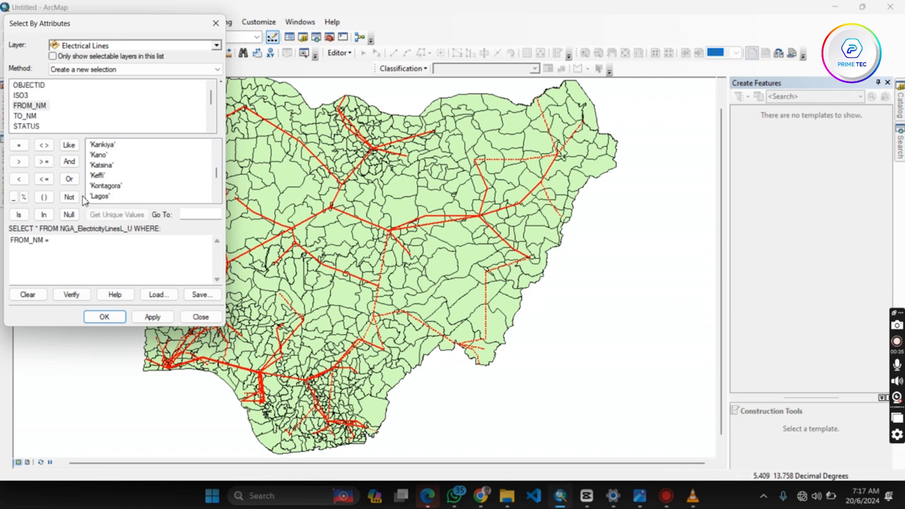
pyautogui.doubleClick(100, 196)
pyautogui.click(153, 316)
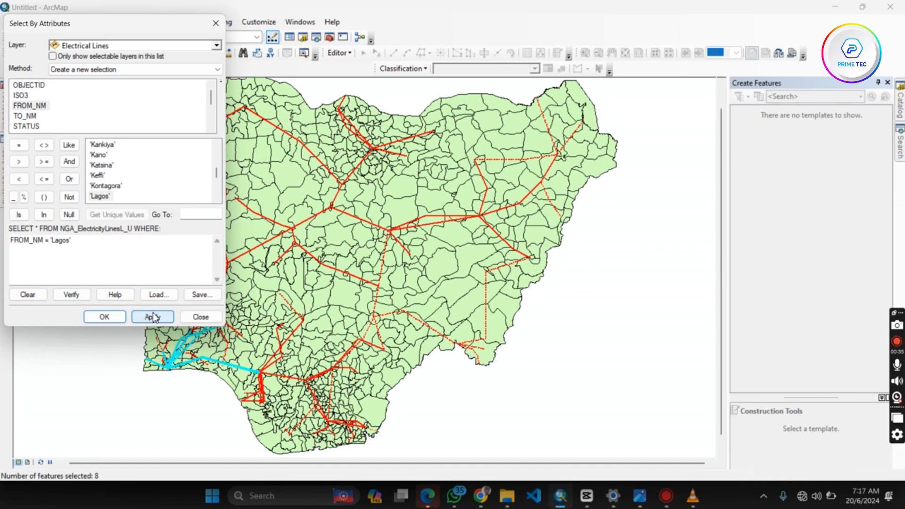
pyautogui.click(110, 319)
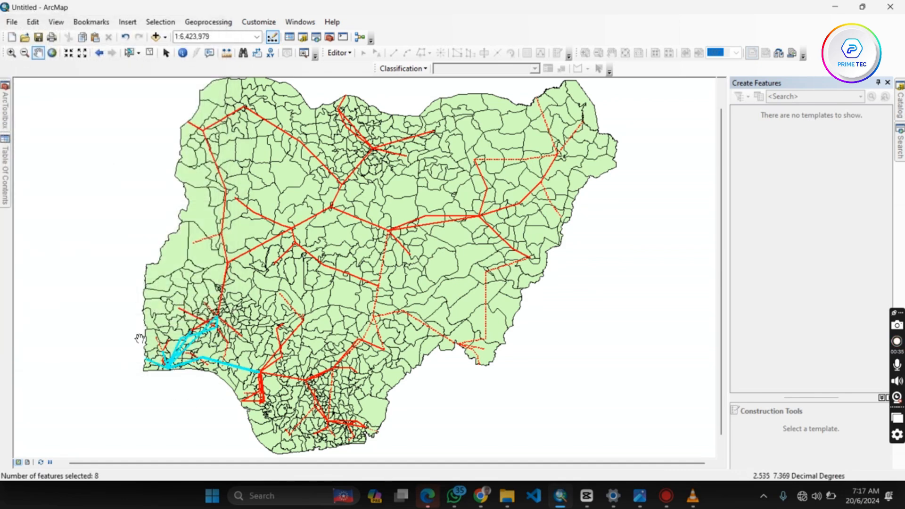
# Create a layer from the selected Electrical Lines features and turn off the original Electrical Lines layer.
pyautogui.moveTo(7, 185)
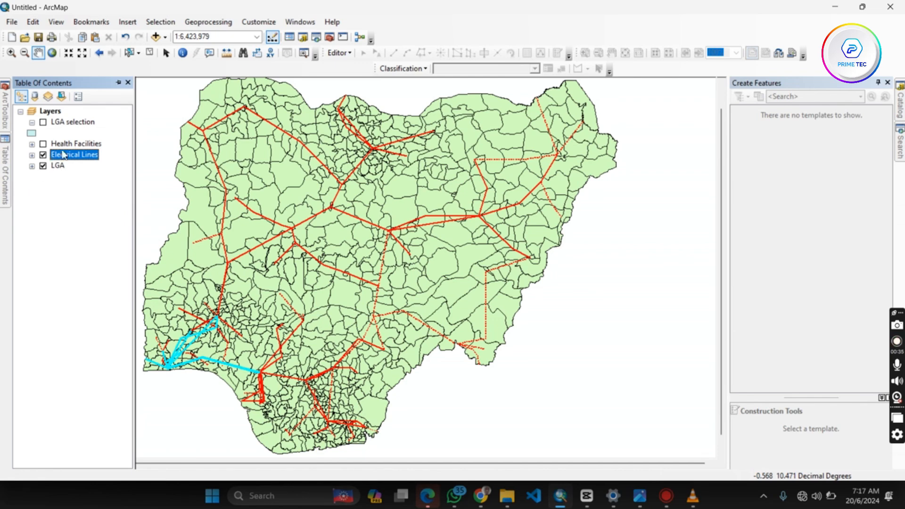
pyautogui.rightClick(71, 156)
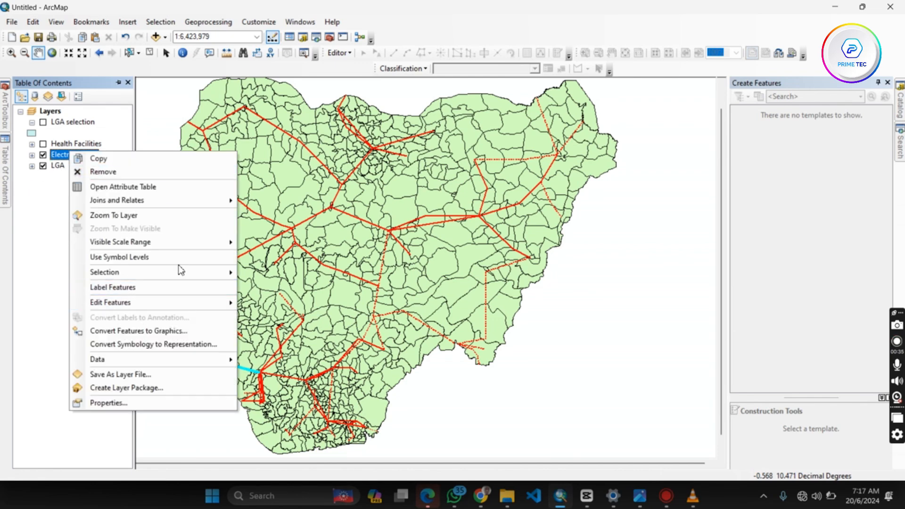
pyautogui.moveTo(181, 276)
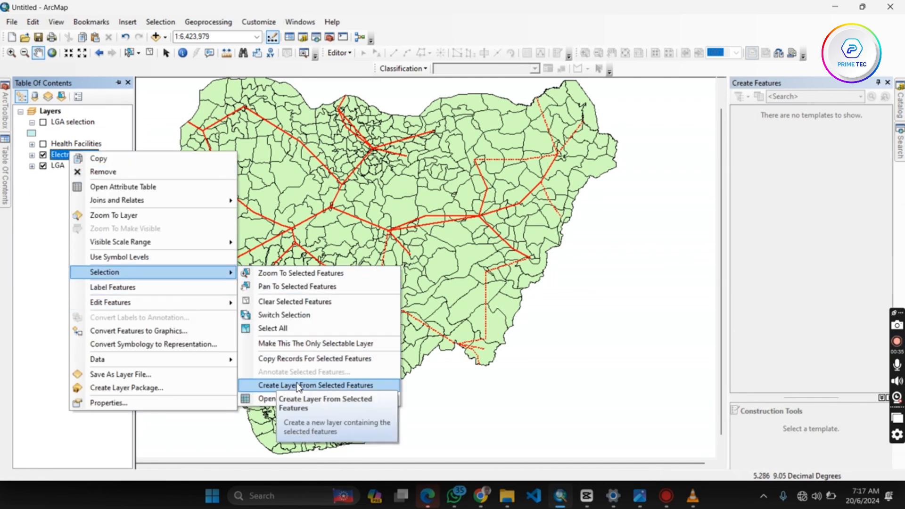
pyautogui.click(319, 380)
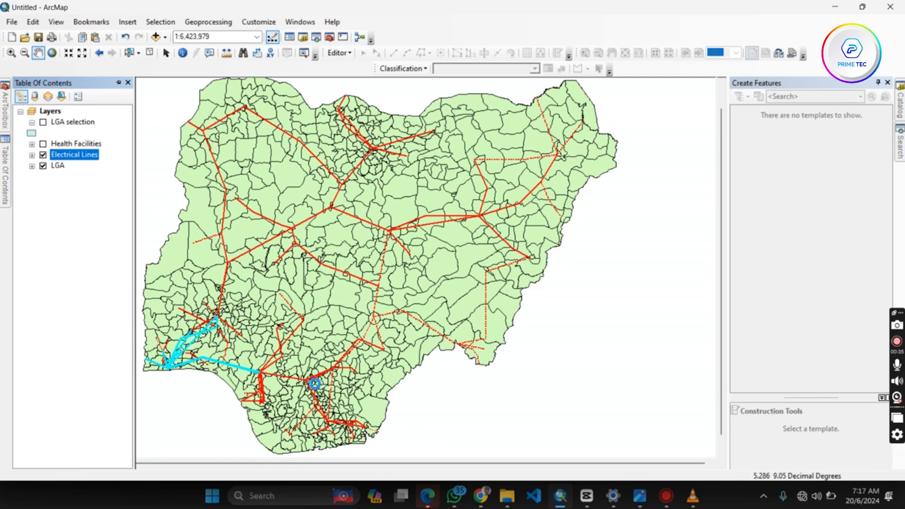
pyautogui.click(42, 176)
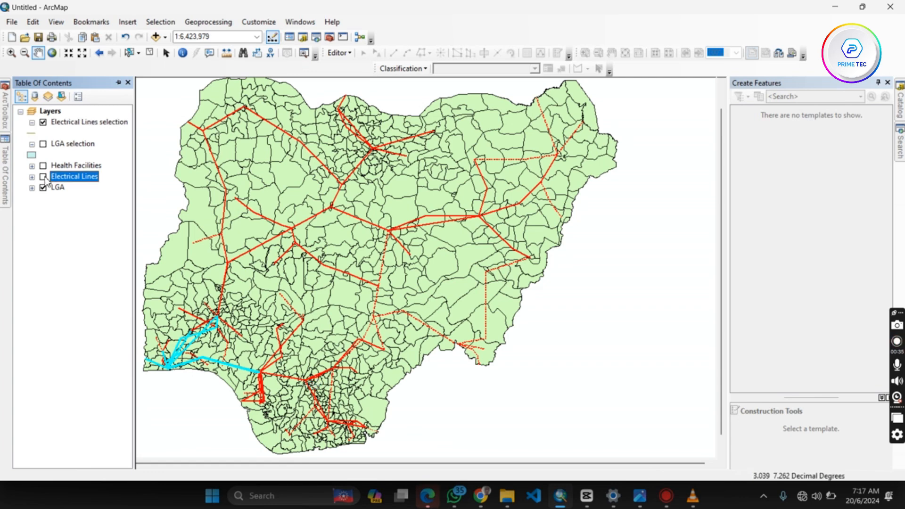
# Change the symbol of the Electrical Lines selection layer to the Highway Ramp style.
pyautogui.click(34, 133)
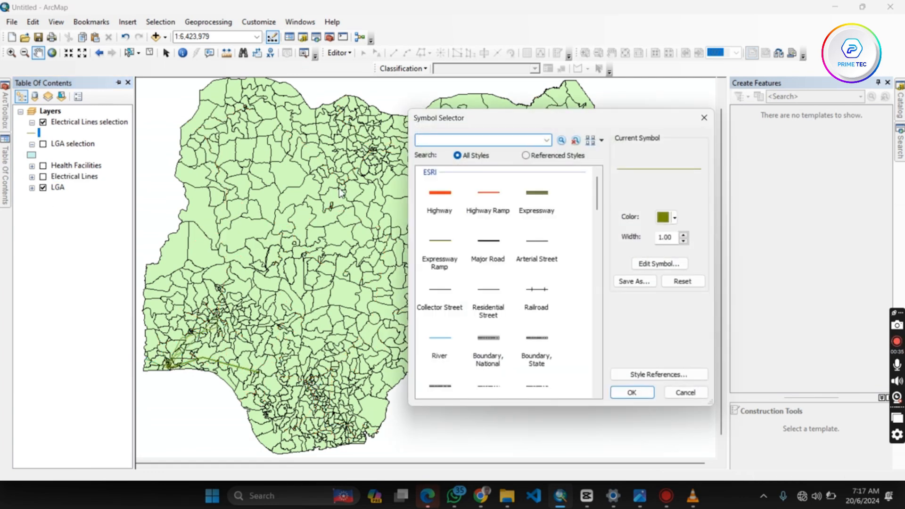
pyautogui.click(489, 207)
pyautogui.click(611, 385)
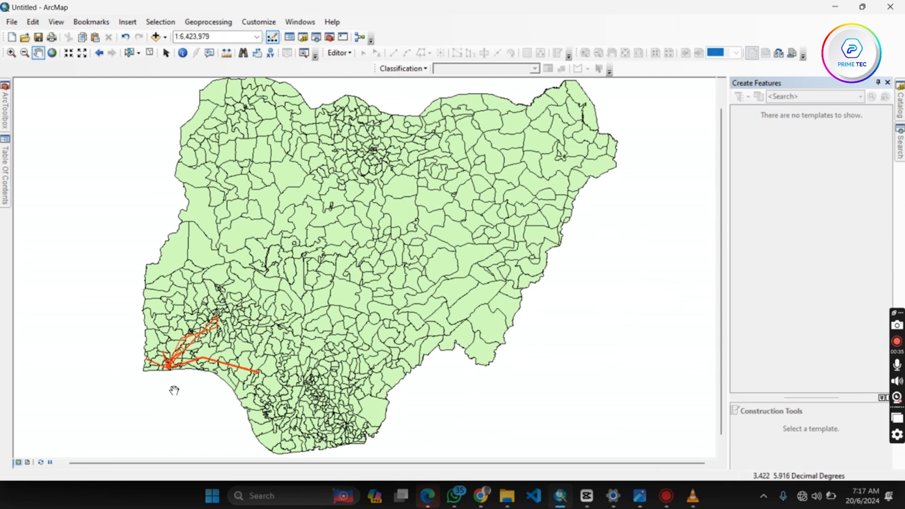
# Turn off the Electrical Lines selection layer and turn on the Health Facilities layer.
pyautogui.moveTo(6, 172)
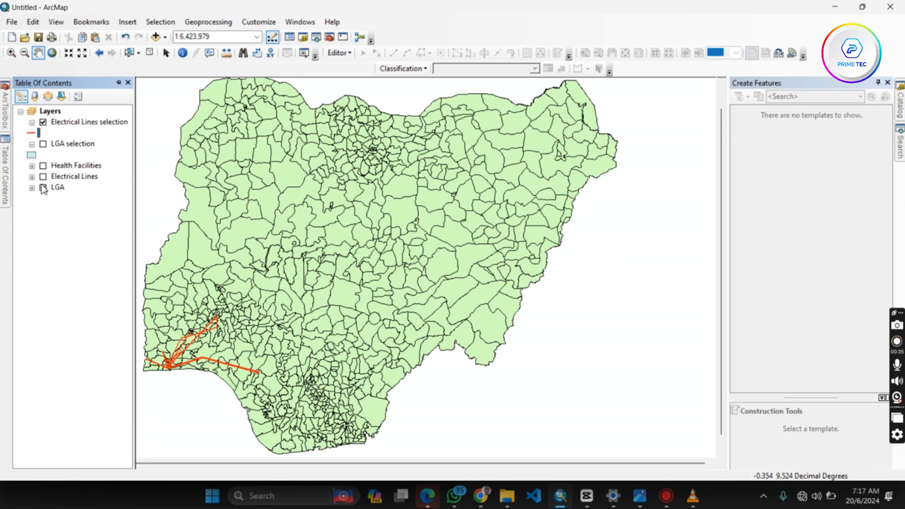
pyautogui.click(43, 122)
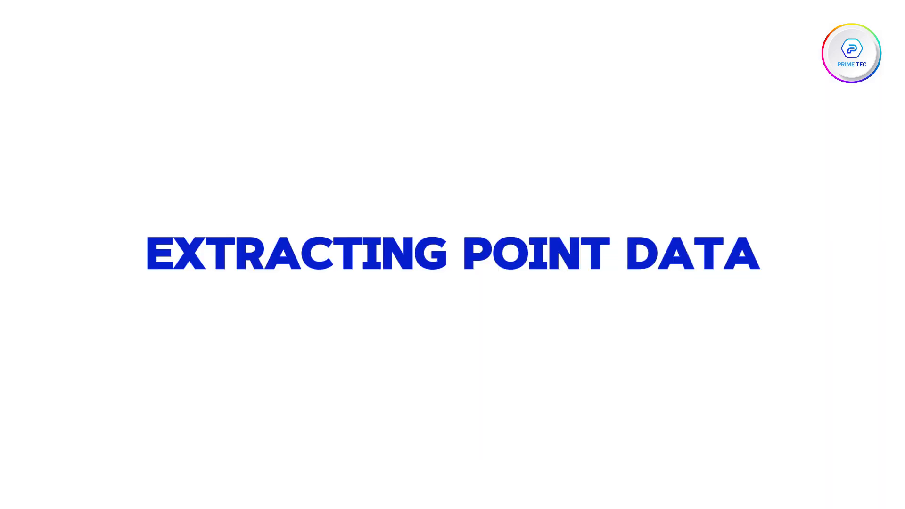
pyautogui.click(43, 165)
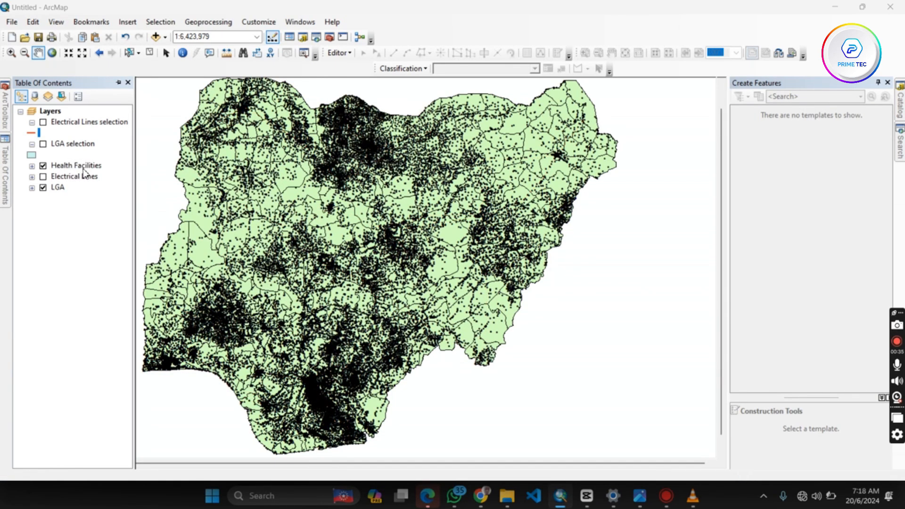
# Open Select By Attributes and set Health Facilities as the layer to query.
pyautogui.rightClick(85, 170)
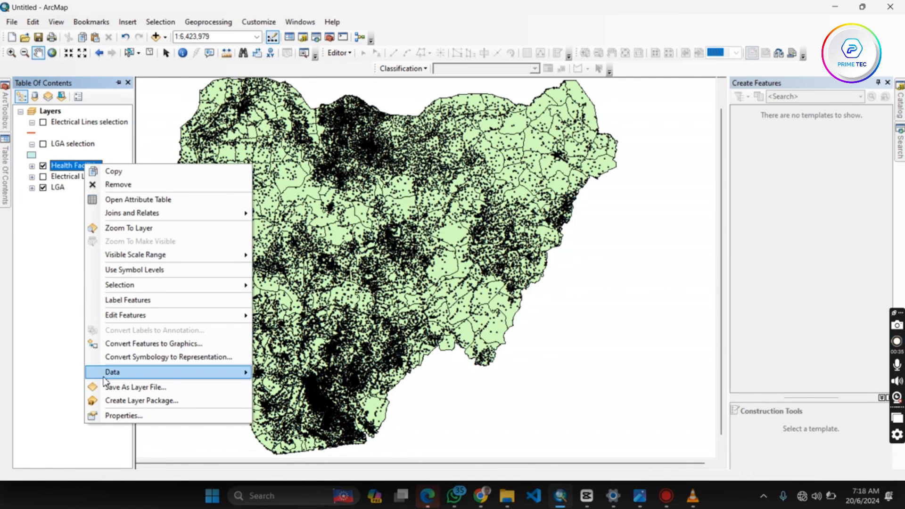
pyautogui.click(68, 165)
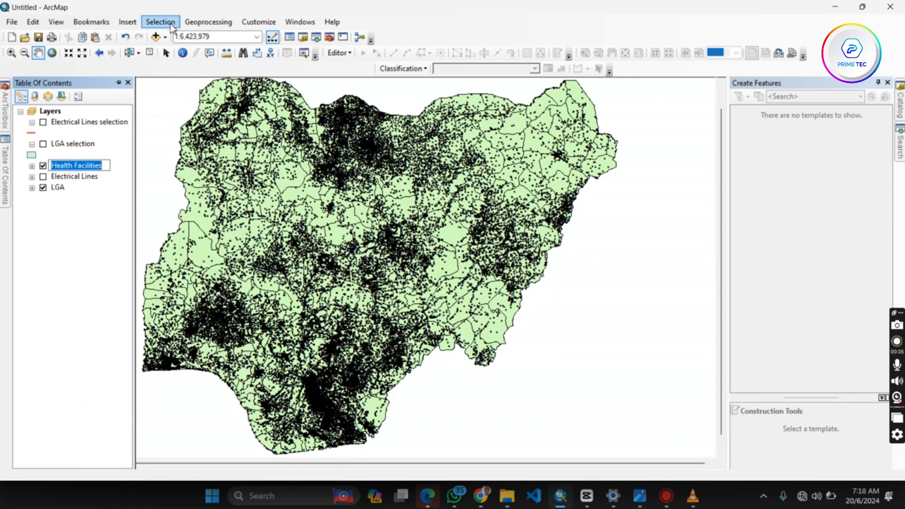
pyautogui.click(160, 22)
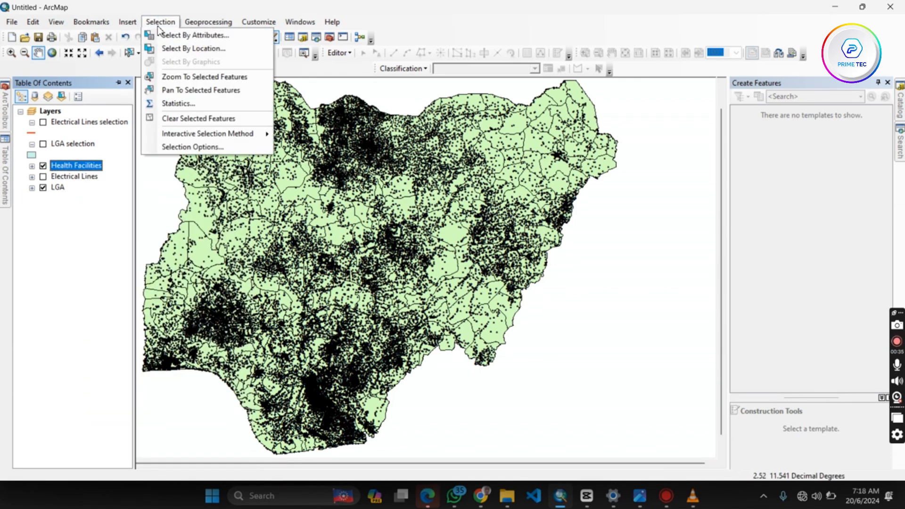
pyautogui.click(205, 38)
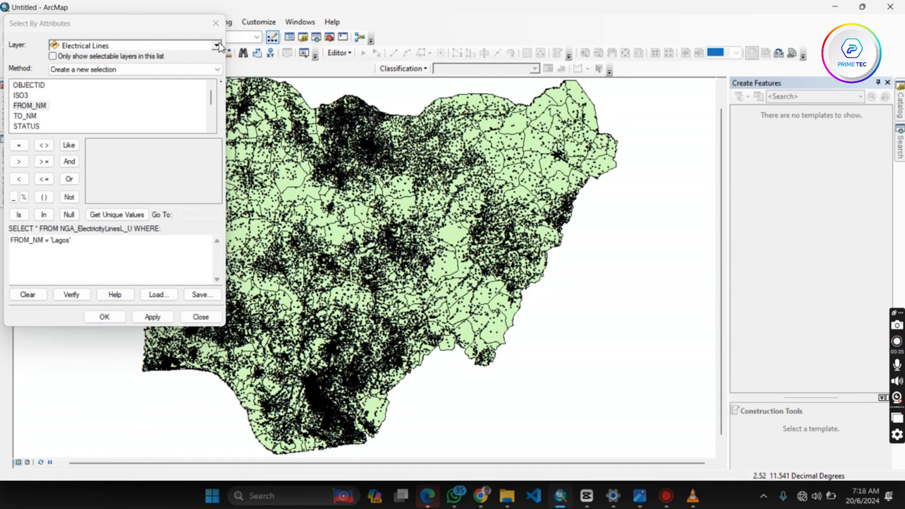
pyautogui.click(217, 46)
pyautogui.click(108, 82)
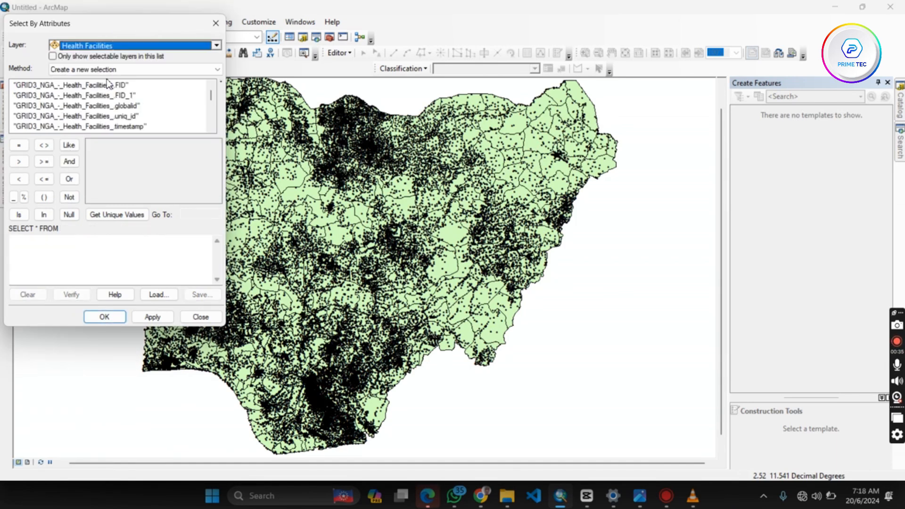
# Select the Health Facilities points whose statename field equals 'Oyo' and close the query dialog.
pyautogui.scroll(-3, 114, 124)
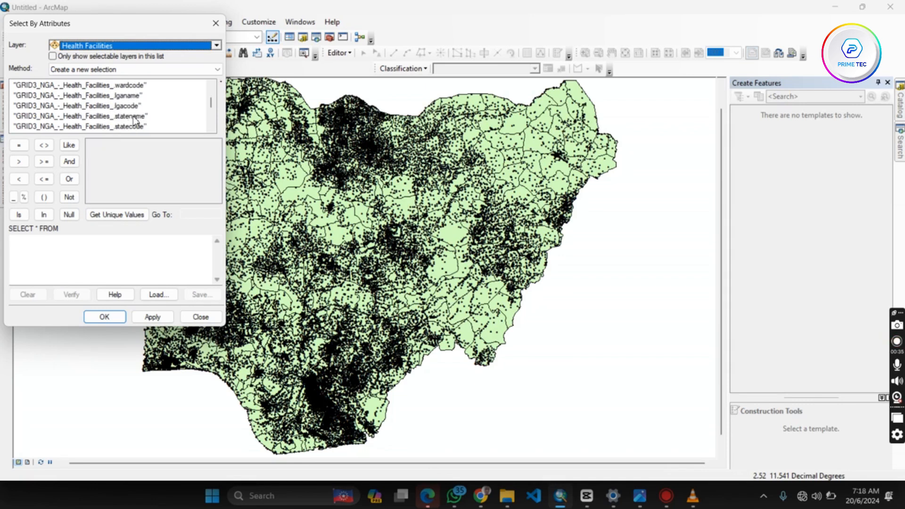
pyautogui.click(133, 118)
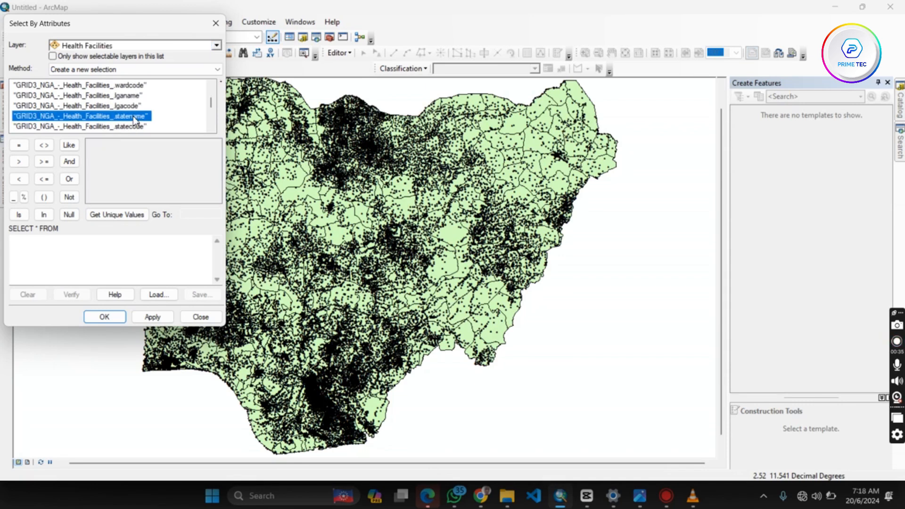
pyautogui.doubleClick(60, 121)
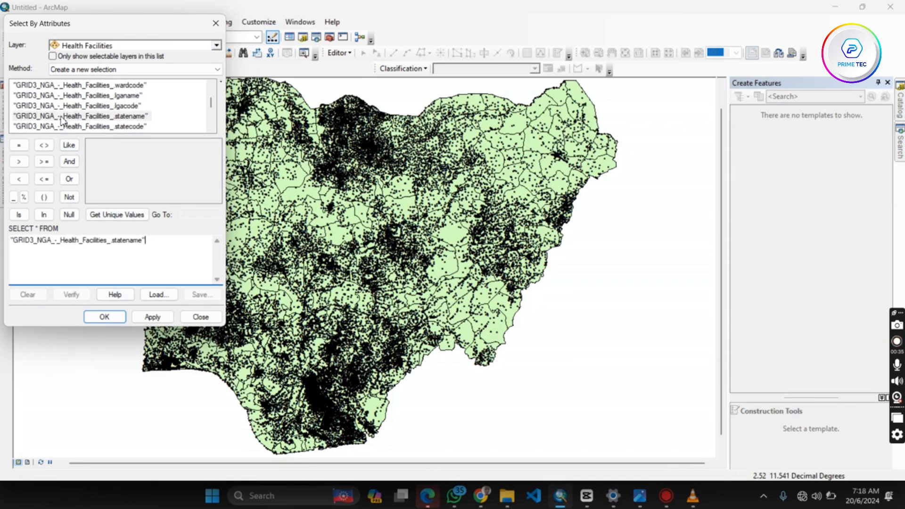
pyautogui.click(113, 218)
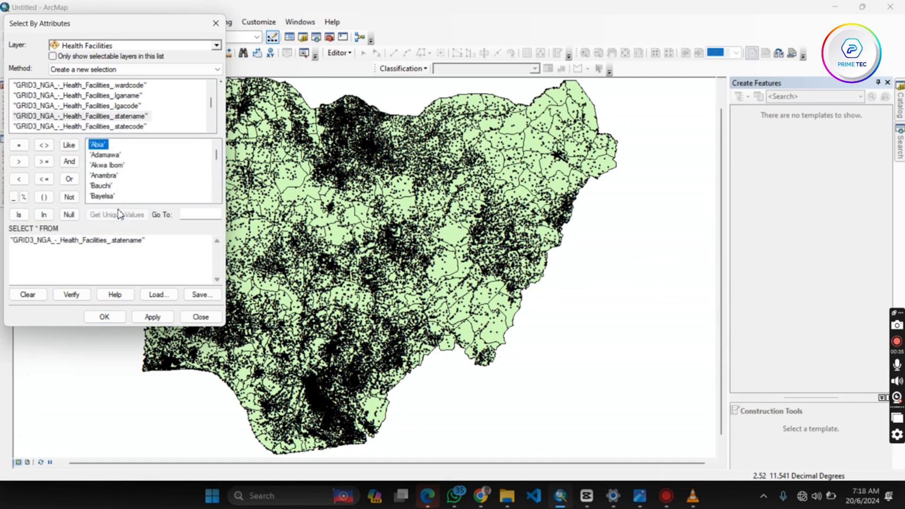
pyautogui.scroll(-10, 127, 183)
pyautogui.scroll(6, 109, 183)
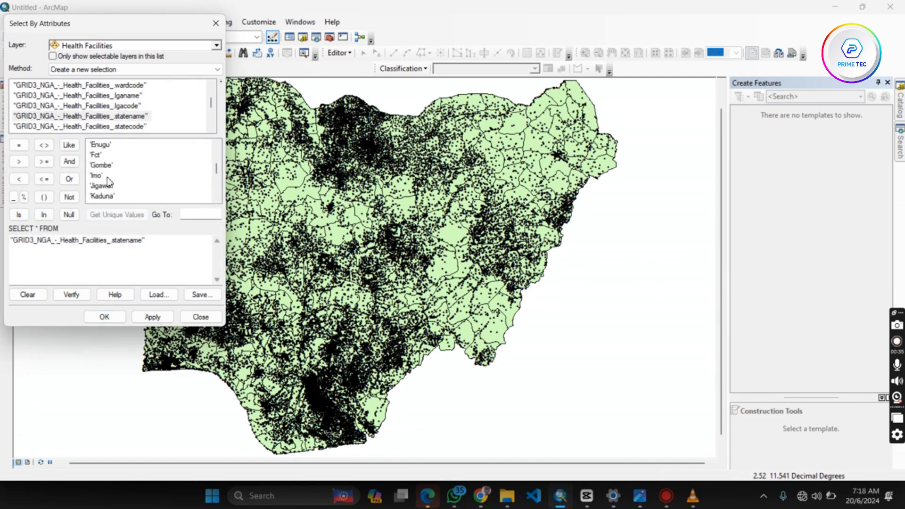
pyautogui.scroll(-7, 108, 178)
pyautogui.click(18, 145)
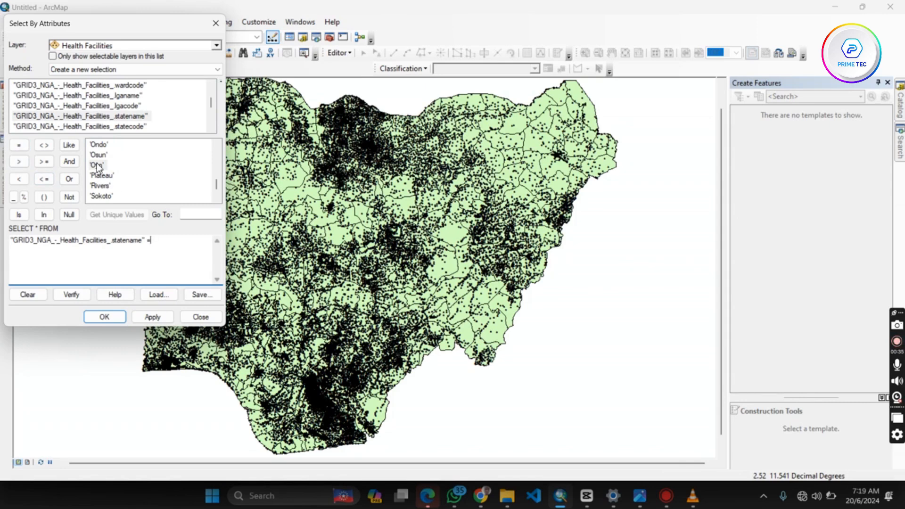
pyautogui.doubleClick(97, 165)
pyautogui.click(160, 320)
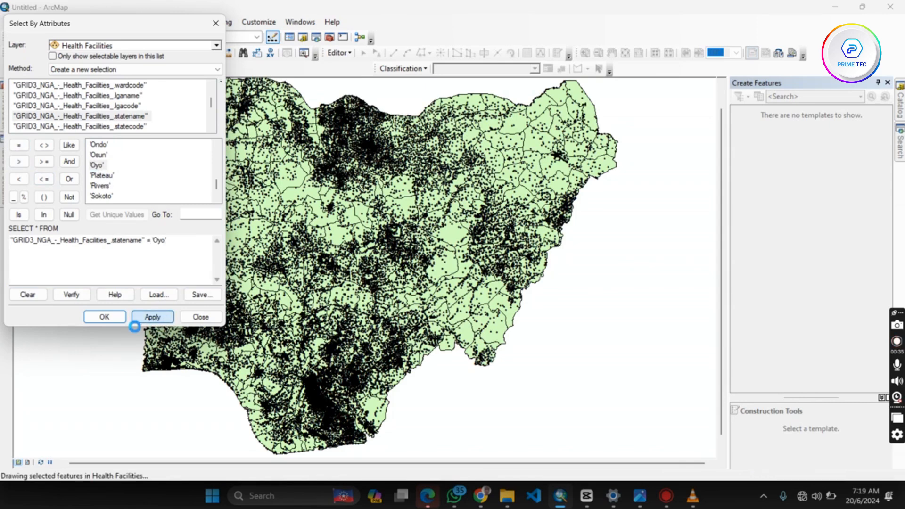
pyautogui.click(98, 317)
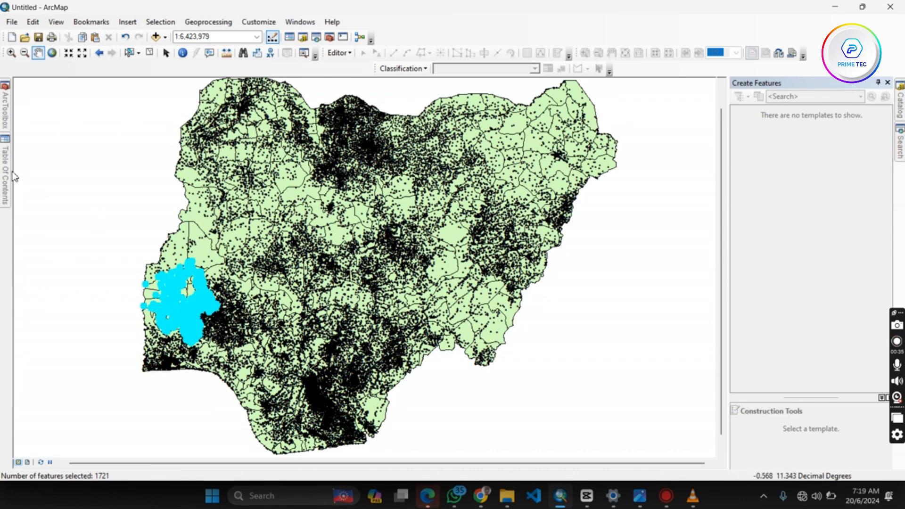
# Create a new layer from the selected features of the Health Facilities layer.
pyautogui.moveTo(5, 174)
pyautogui.rightClick(74, 168)
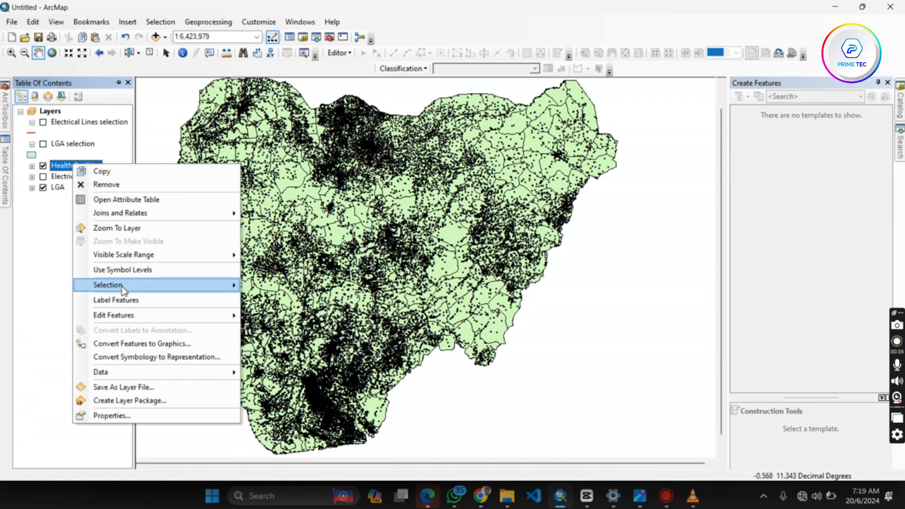
pyautogui.moveTo(132, 285)
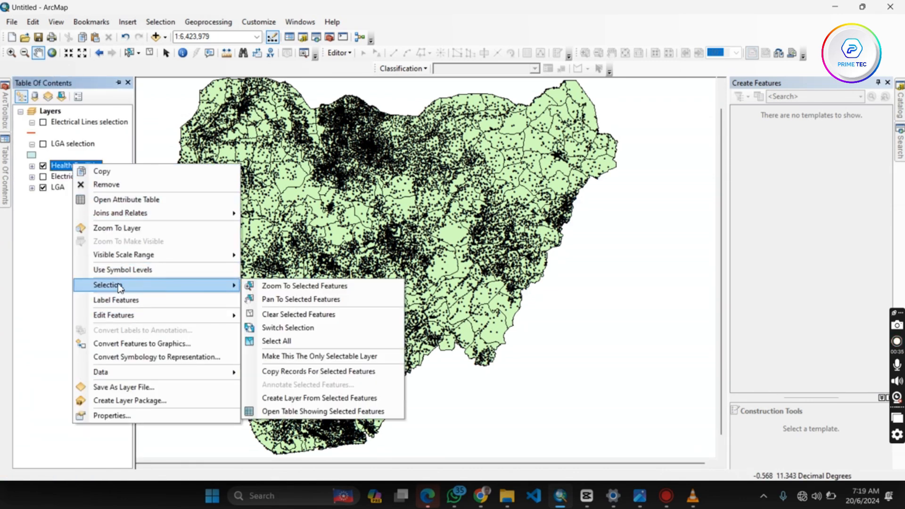
pyautogui.click(285, 398)
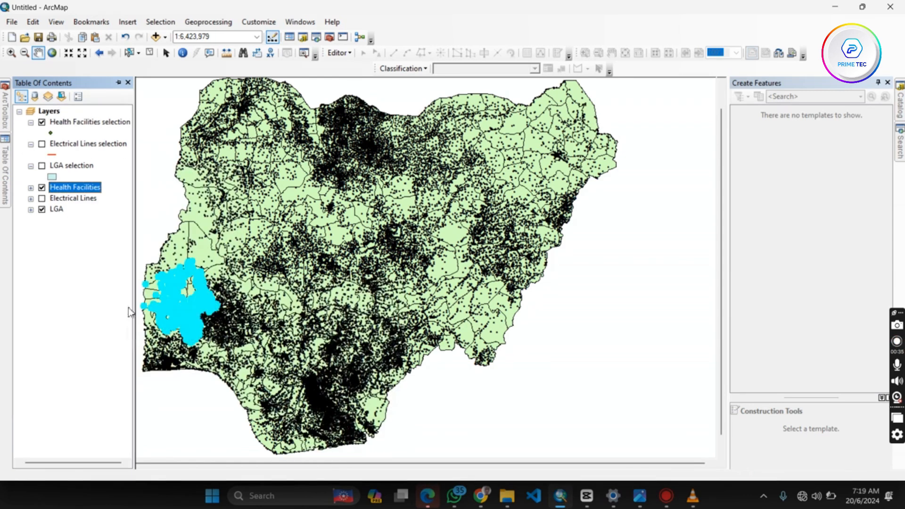
# Turn off the original Health Facilities layer and examine the extracted Oyo points over the LGA boundaries.
pyautogui.click(41, 188)
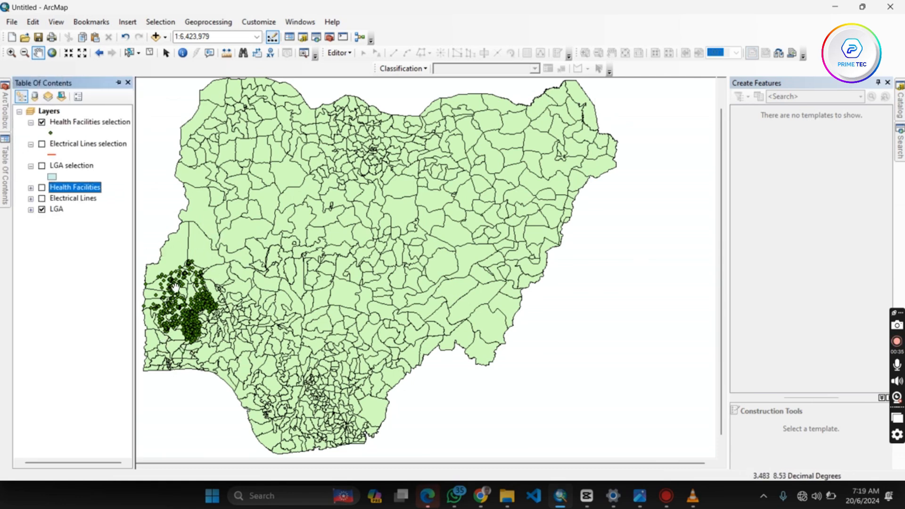
pyautogui.scroll(1, 175, 290)
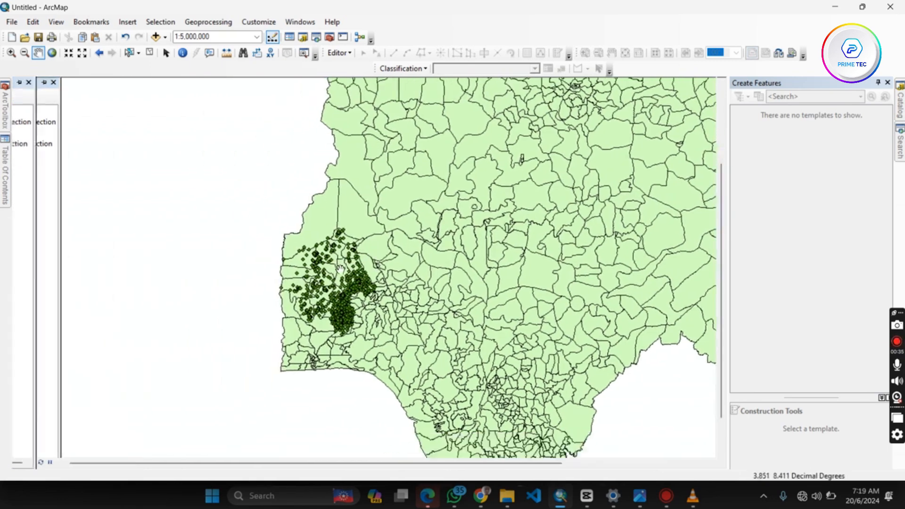
pyautogui.scroll(1, 340, 270)
pyautogui.scroll(1, 341, 278)
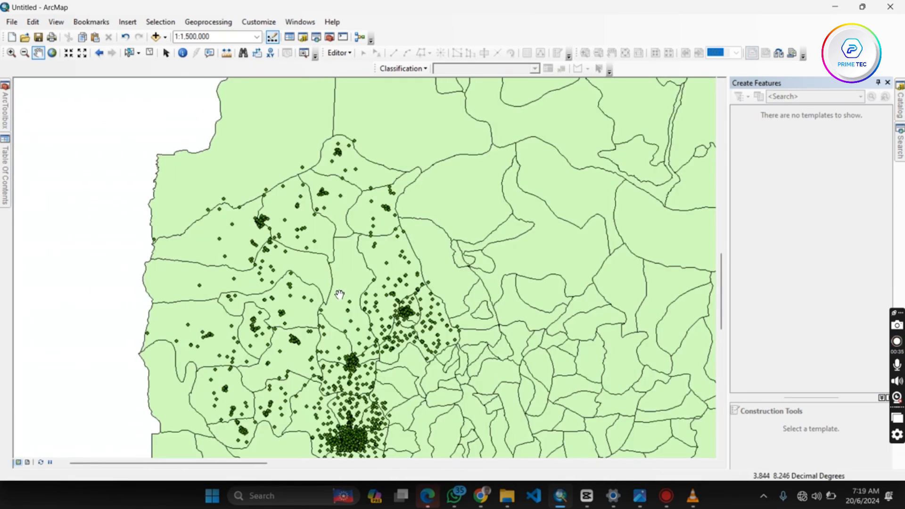
pyautogui.scroll(-2, 340, 296)
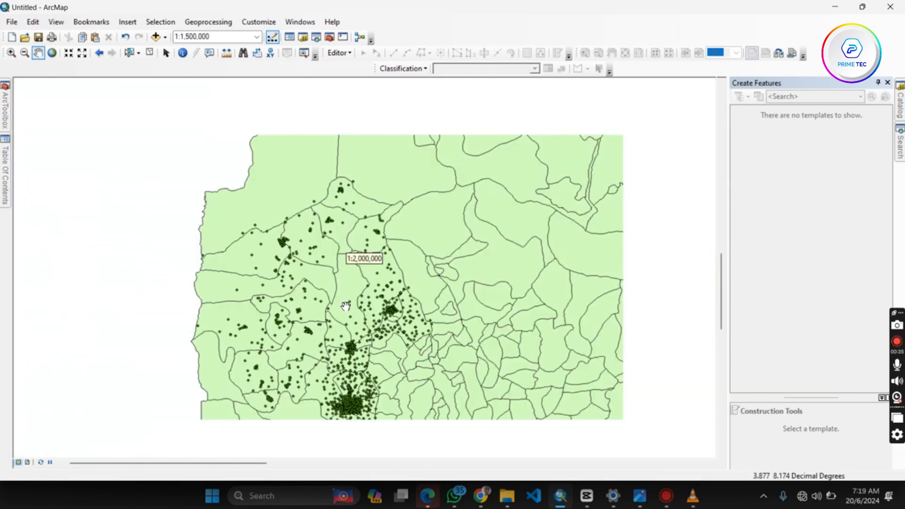
pyautogui.scroll(-1, 320, 290)
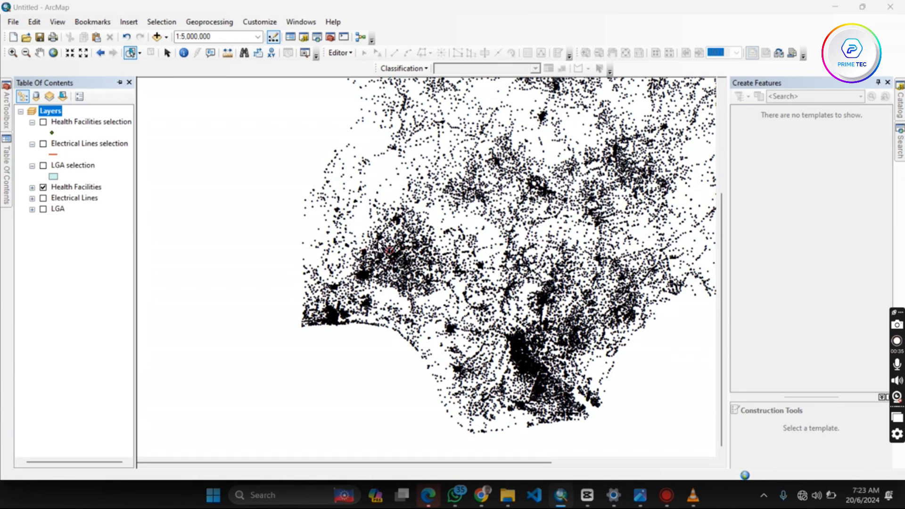
# Select the Health Facilities points in the dense inland south-western cluster with Select by Circle.
pyautogui.click(140, 53)
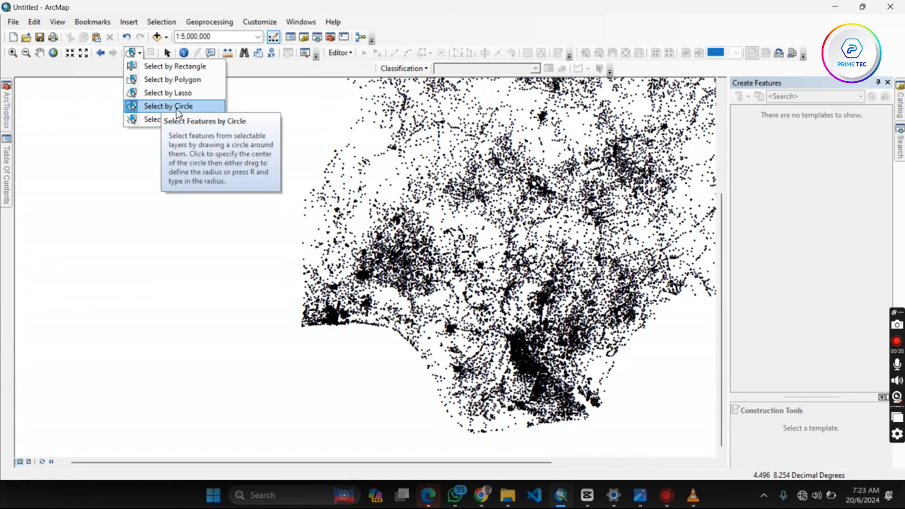
pyautogui.click(158, 106)
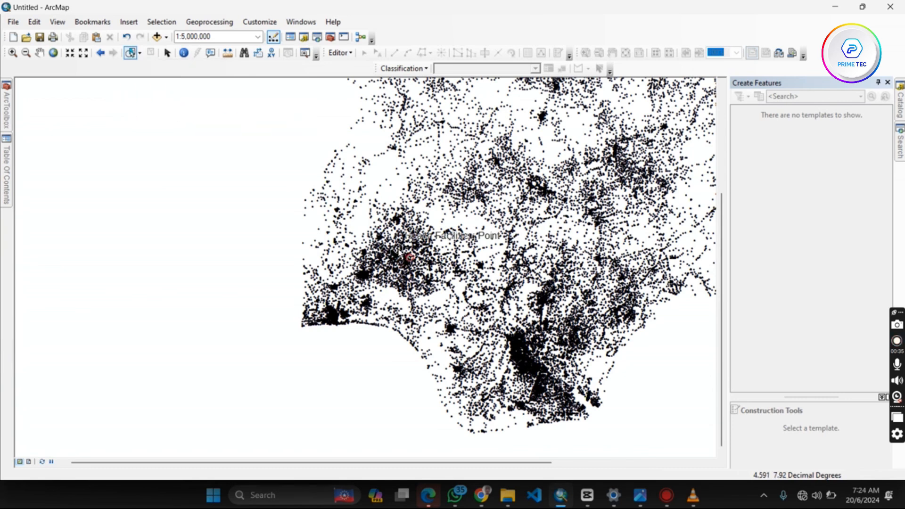
pyautogui.moveTo(398, 249); pyautogui.dragTo(431, 294)
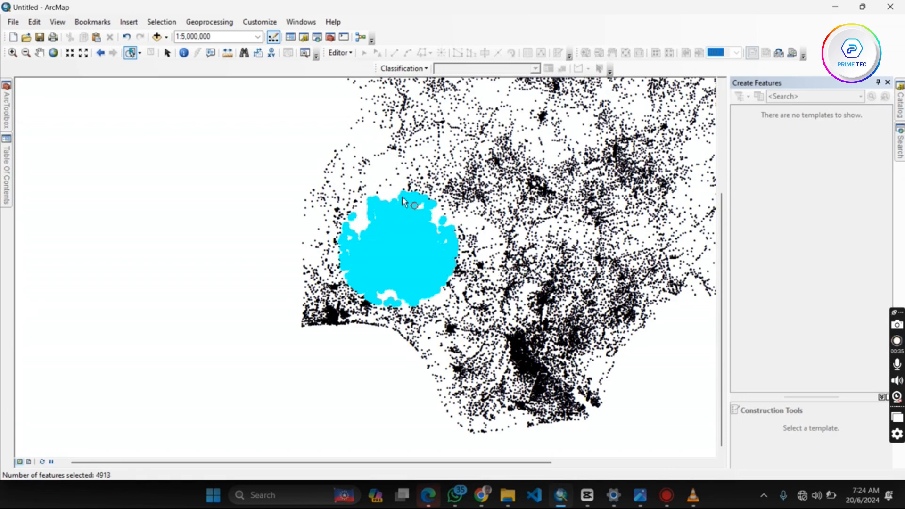
# Create a new layer from the circle-selected features of the Health Facilities layer.
pyautogui.click(7, 181)
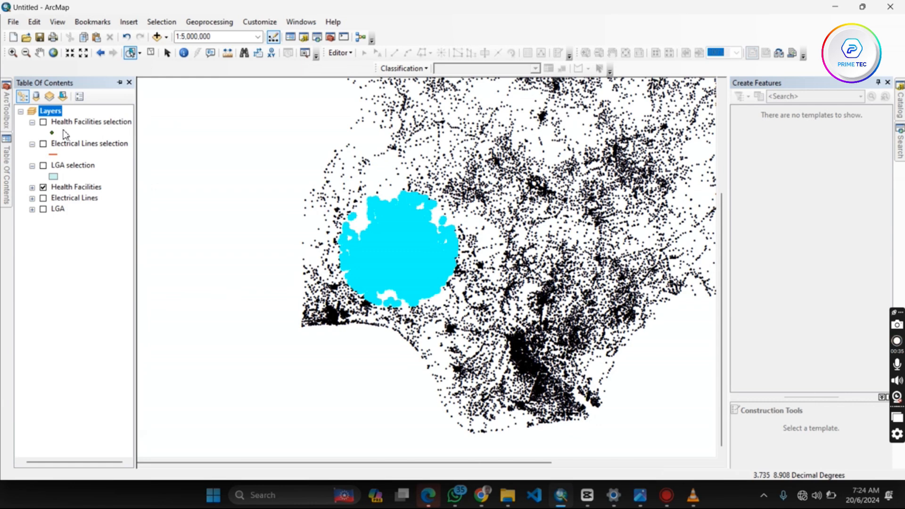
pyautogui.rightClick(72, 187)
pyautogui.moveTo(195, 390)
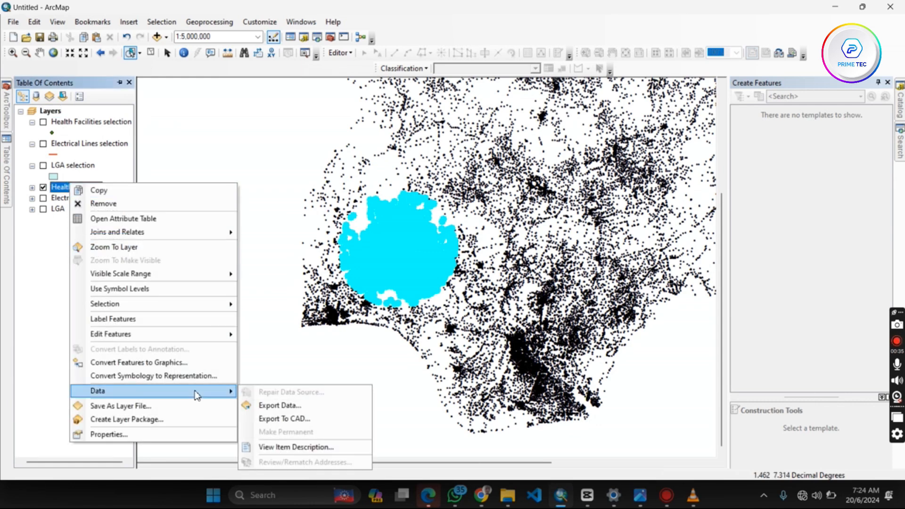
pyautogui.moveTo(235, 303)
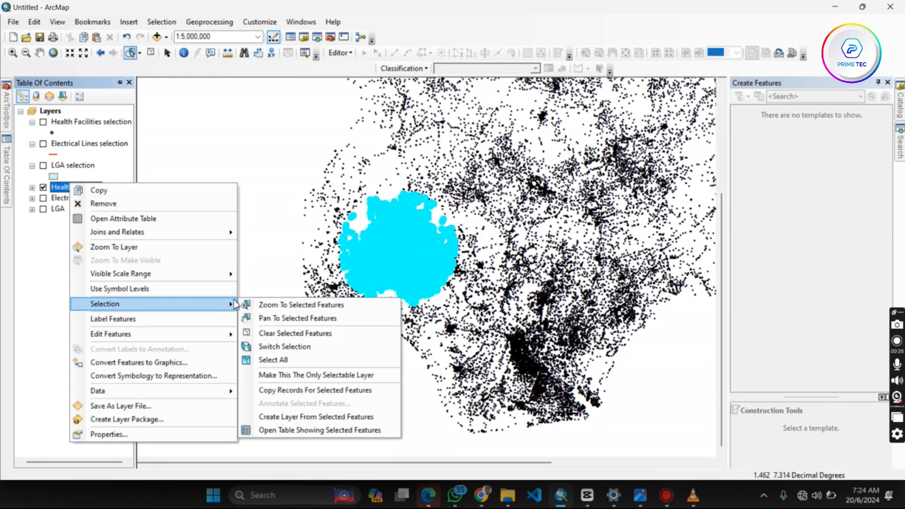
pyautogui.click(288, 416)
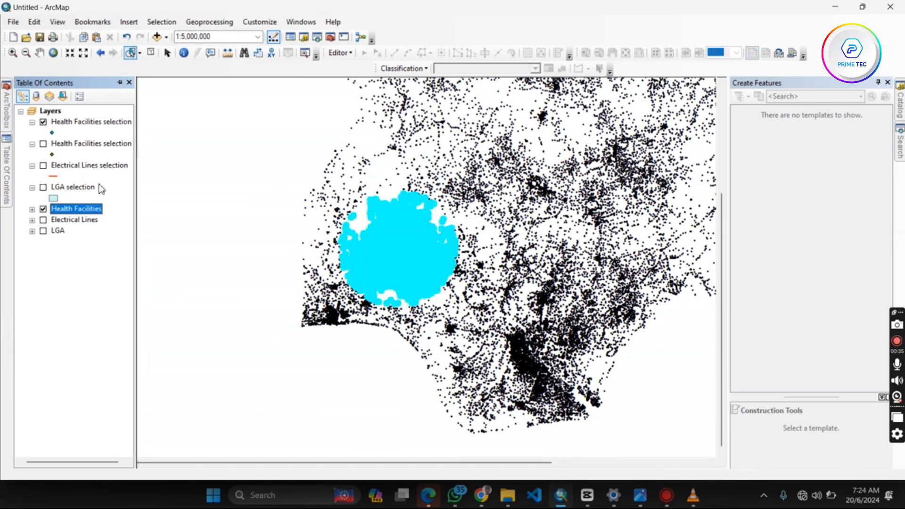
# Turn off the original Health Facilities layer and turn on the LGA layer beneath the newly extracted points.
pyautogui.click(43, 209)
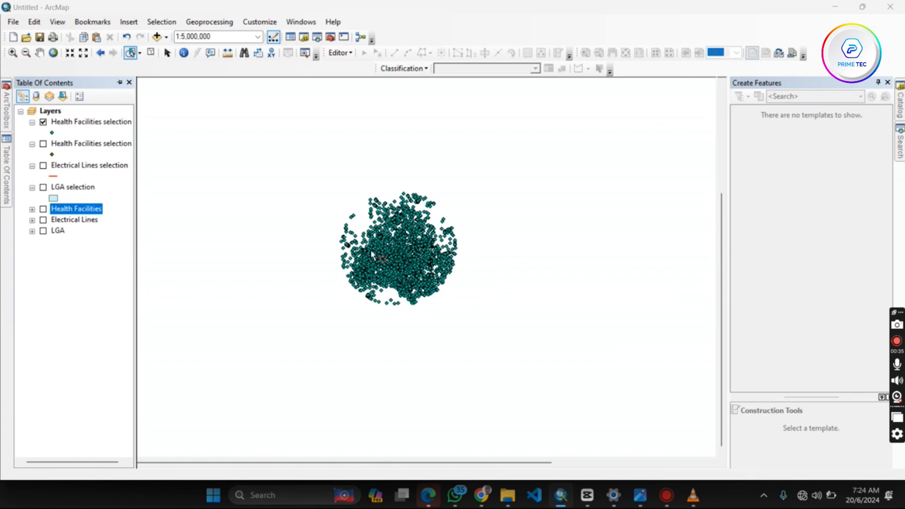
pyautogui.click(140, 53)
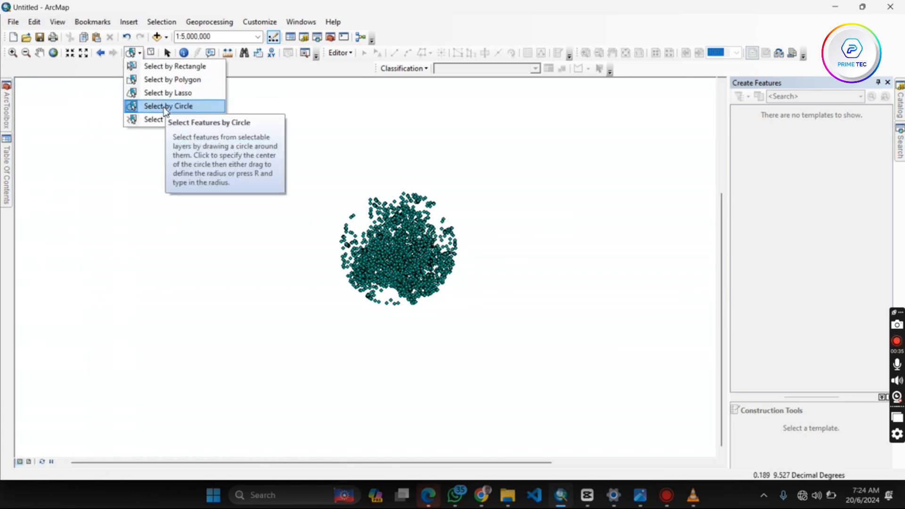
pyautogui.click(9, 190)
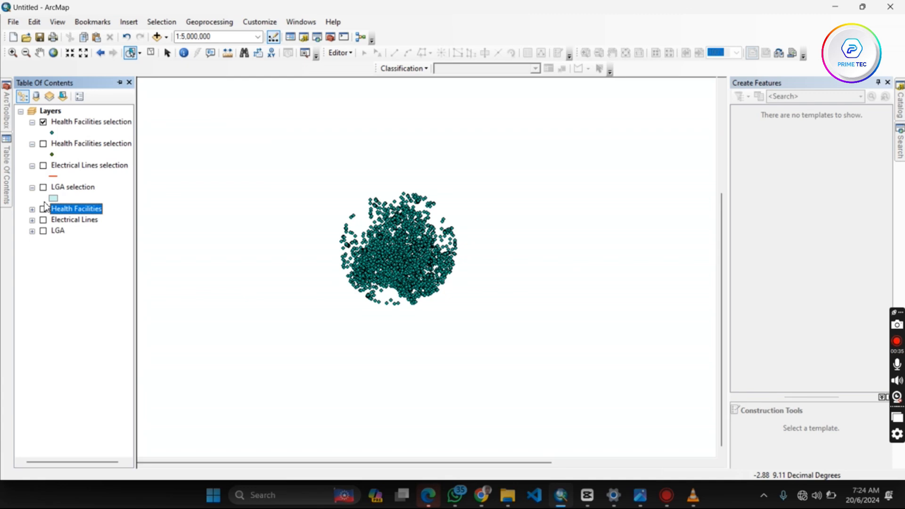
pyautogui.click(43, 230)
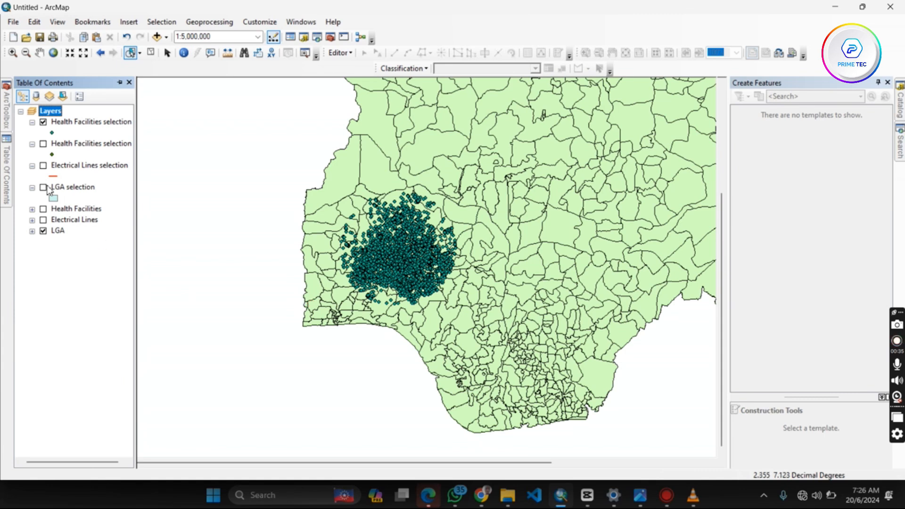
# Rename the Health Facilities selection 2 layer as "health near oyo stat".
pyautogui.rightClick(88, 126)
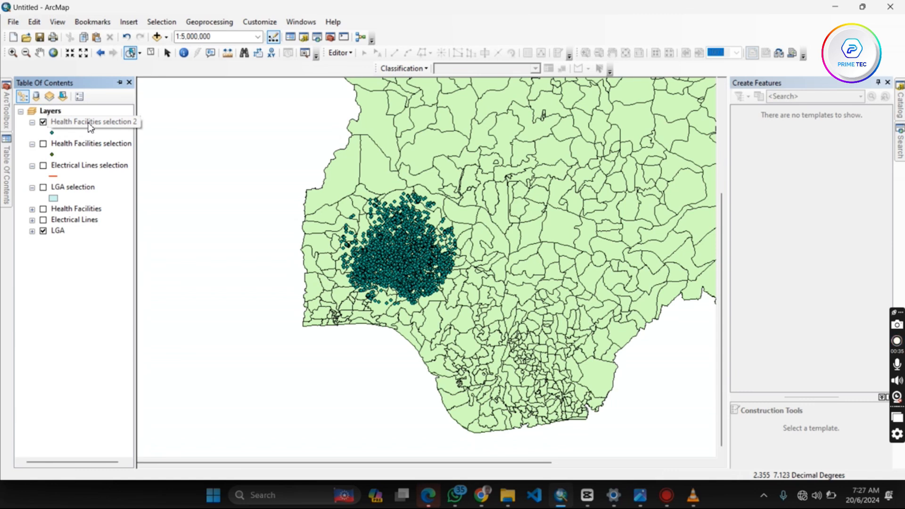
pyautogui.click(92, 124)
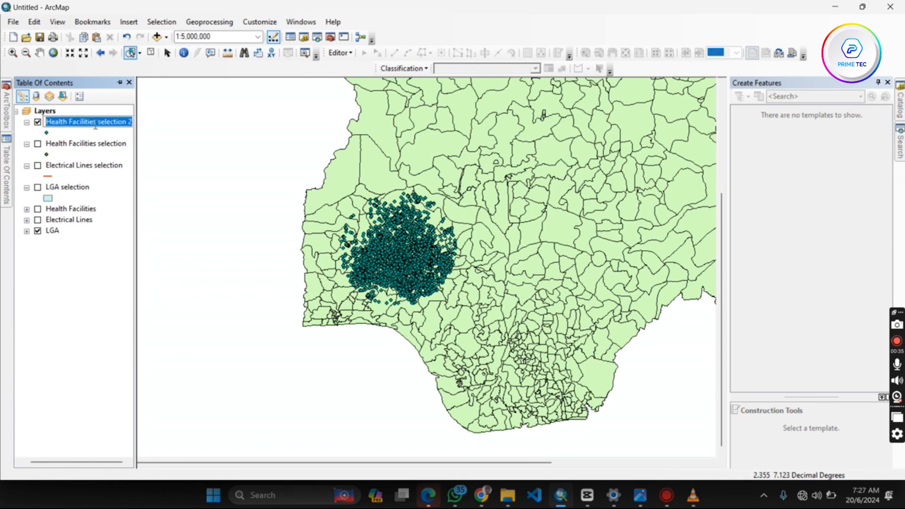
pyautogui.write('O')
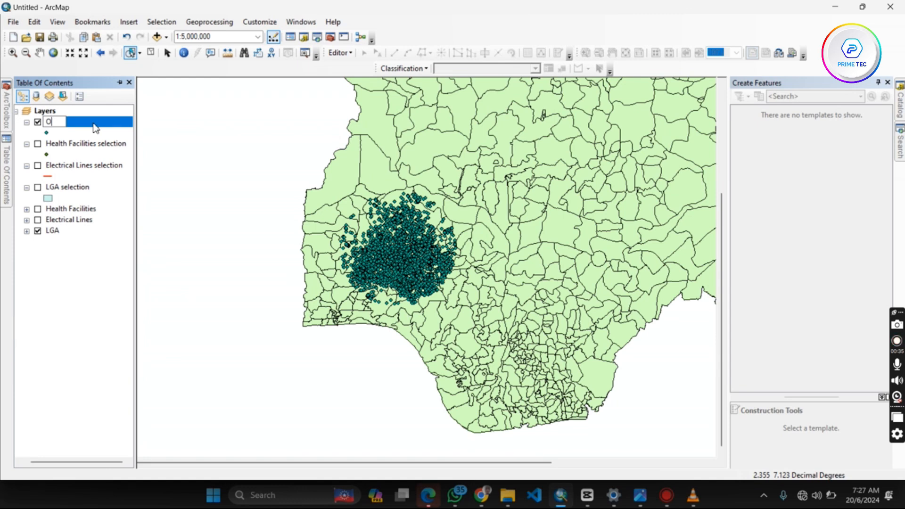
pyautogui.write('heat')
pyautogui.write('lth ne')
pyautogui.write('ar ')
pyautogui.write('oyo stat')
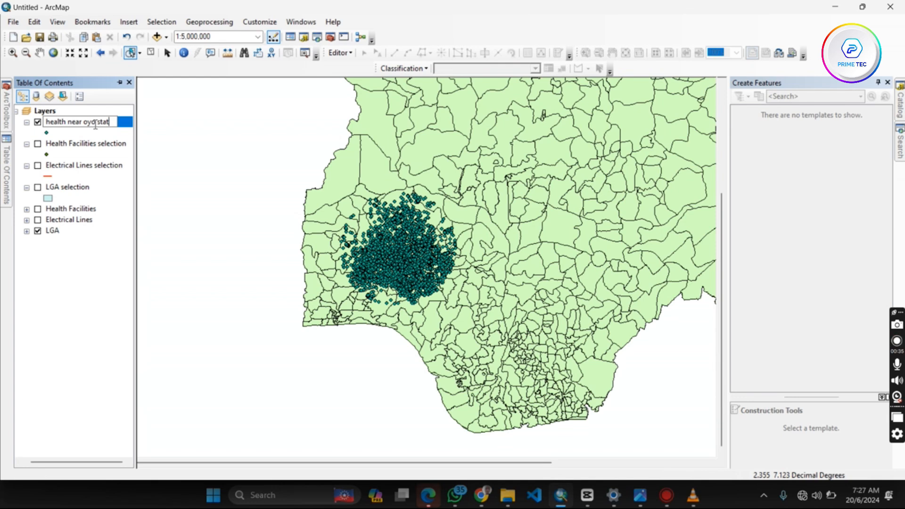
pyautogui.press('Return')
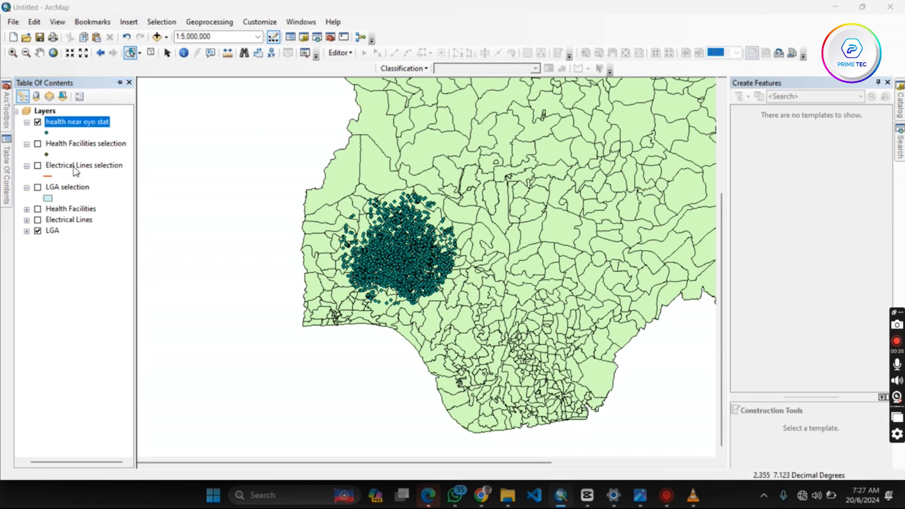
# Save the renamed layer as the layer file health near oyo stat.lyr in Downloads and switch to that folder in File Explorer.
pyautogui.rightClick(89, 122)
pyautogui.click(137, 344)
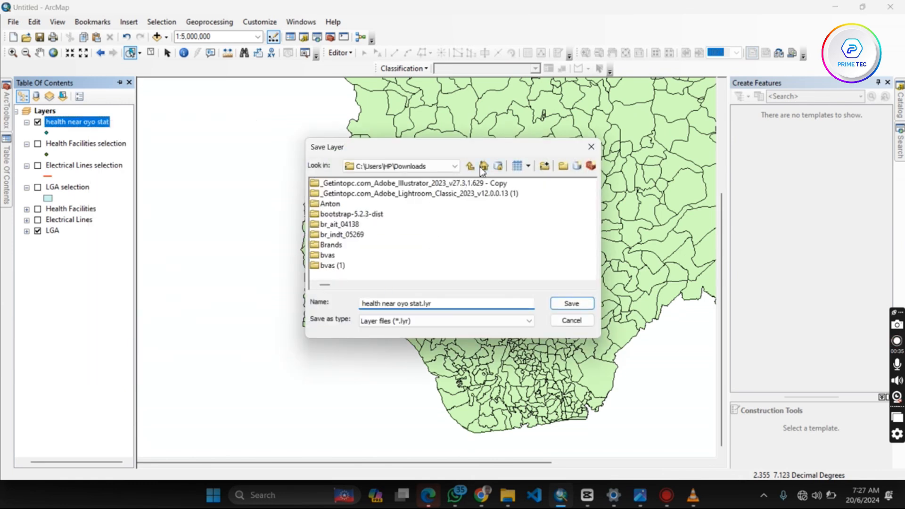
pyautogui.hscroll(5, 380, 234)
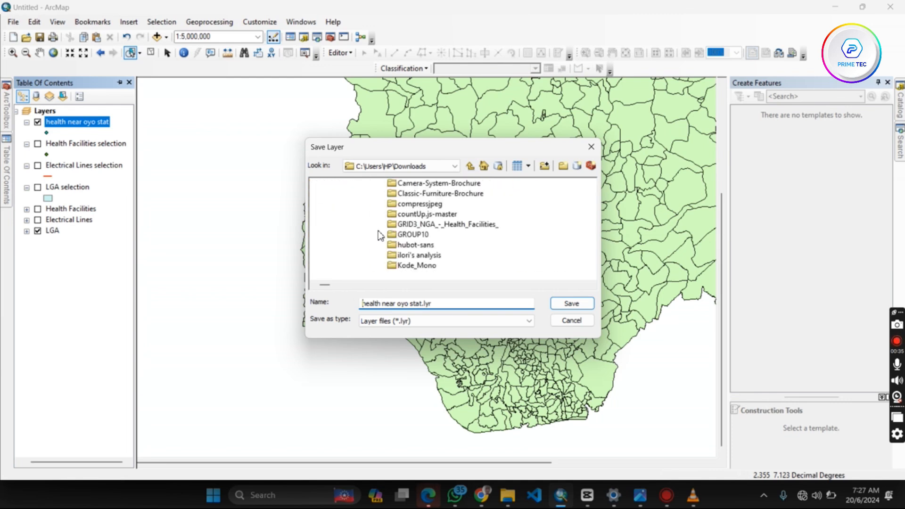
pyautogui.hscroll(-5, 377, 236)
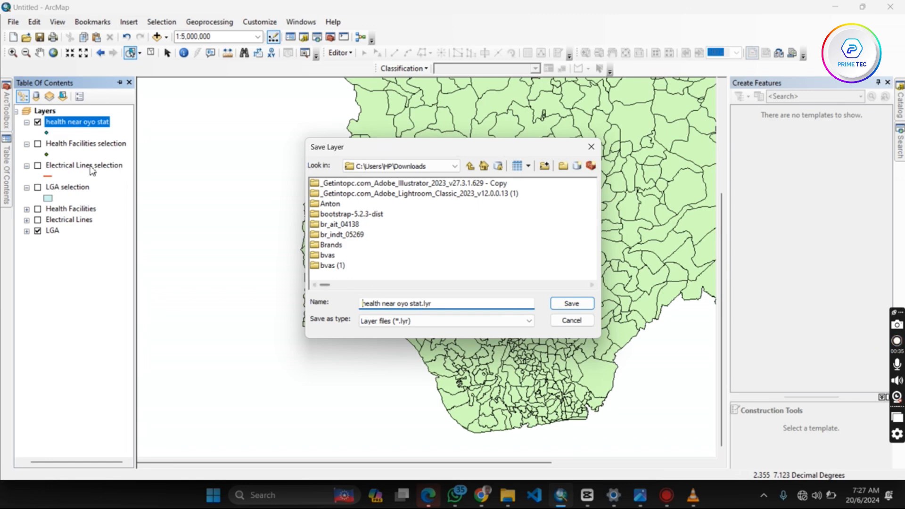
pyautogui.click(559, 309)
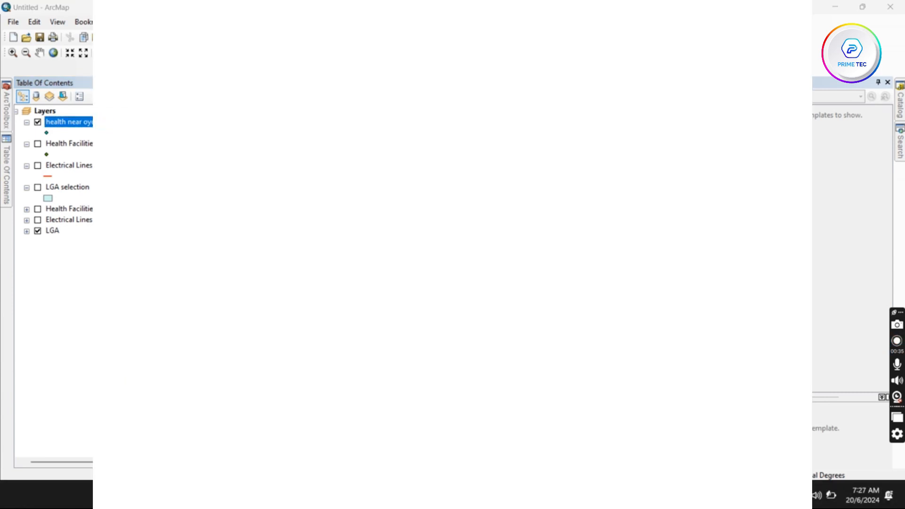
pyautogui.click(515, 503)
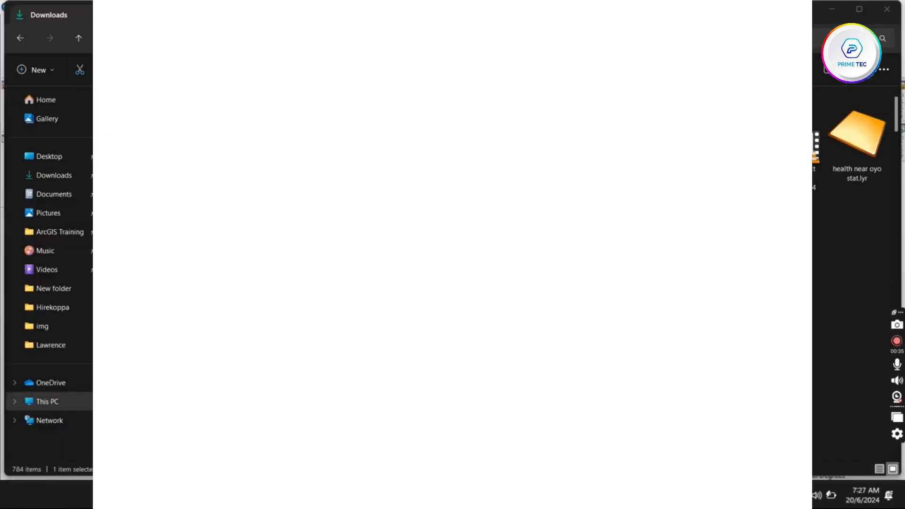